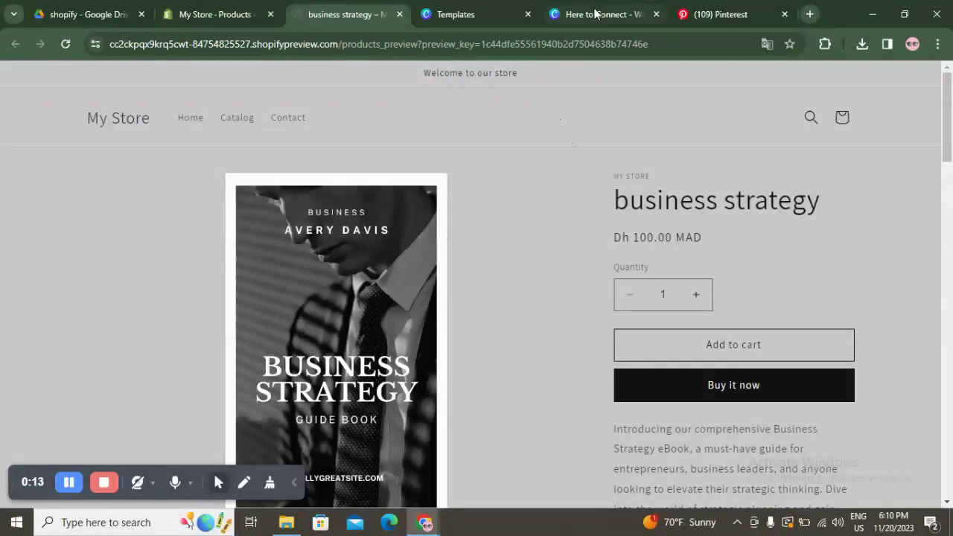
Review the business strategy ebook's product page, including its full description, in the store preview.
{"action": "scroll", "coordinate": [569, 283], "scroll_direction": "down", "scroll_amount": 6}
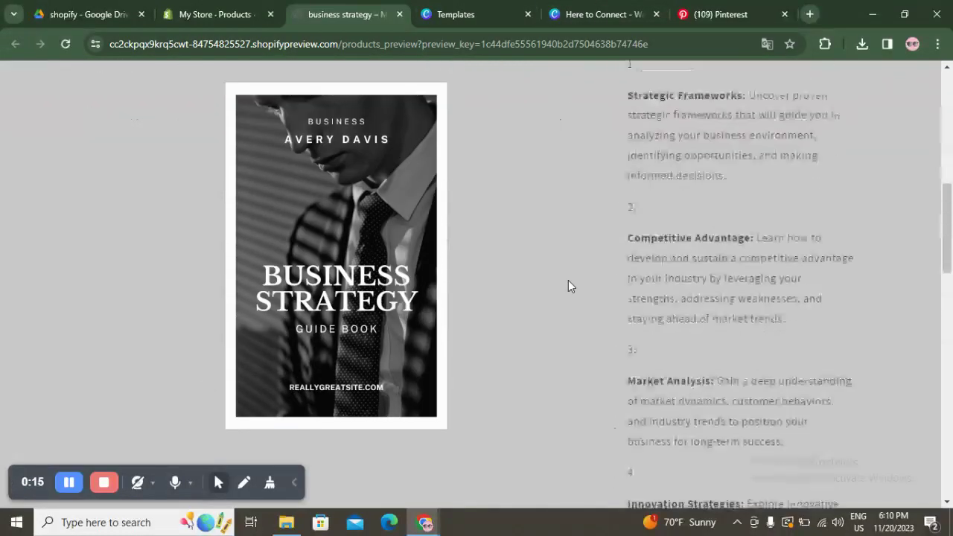
{"action": "scroll", "coordinate": [569, 283], "scroll_direction": "up", "scroll_amount": 7}
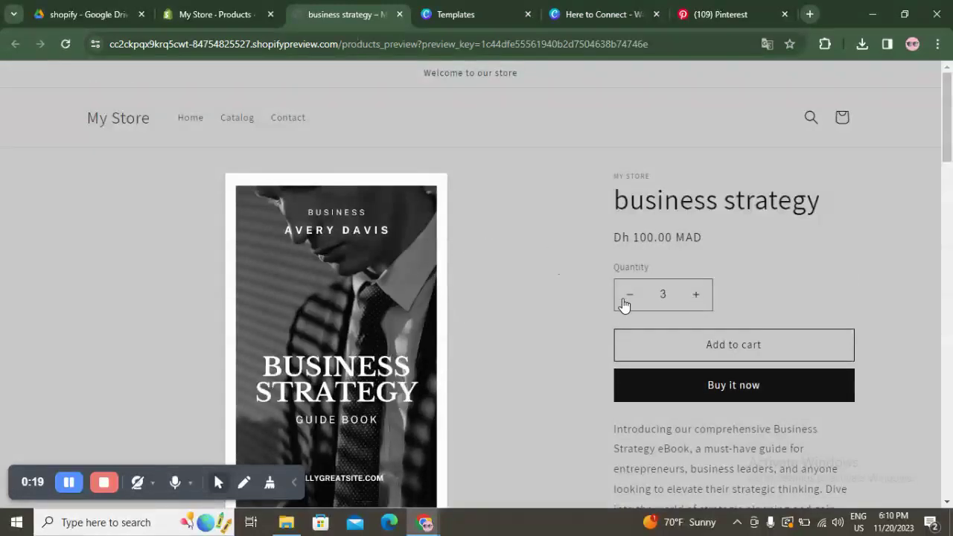
Switch to the Canva templates page and search for "ebook template".
{"action": "left_click", "coordinate": [491, 14]}
{"action": "scroll", "coordinate": [687, 283], "scroll_direction": "down", "scroll_amount": 5}
{"action": "scroll", "coordinate": [656, 302], "scroll_direction": "down", "scroll_amount": 20}
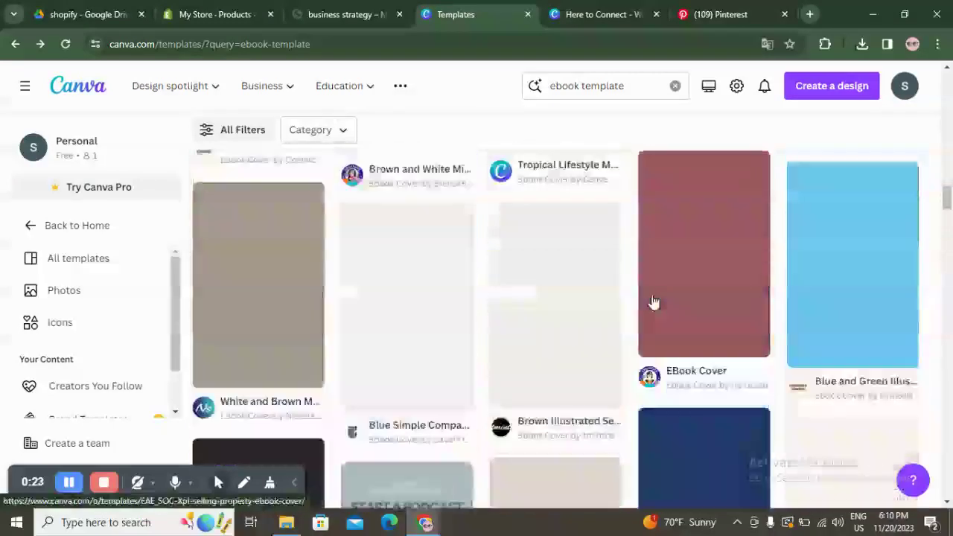
{"action": "scroll", "coordinate": [653, 302], "scroll_direction": "down", "scroll_amount": 5}
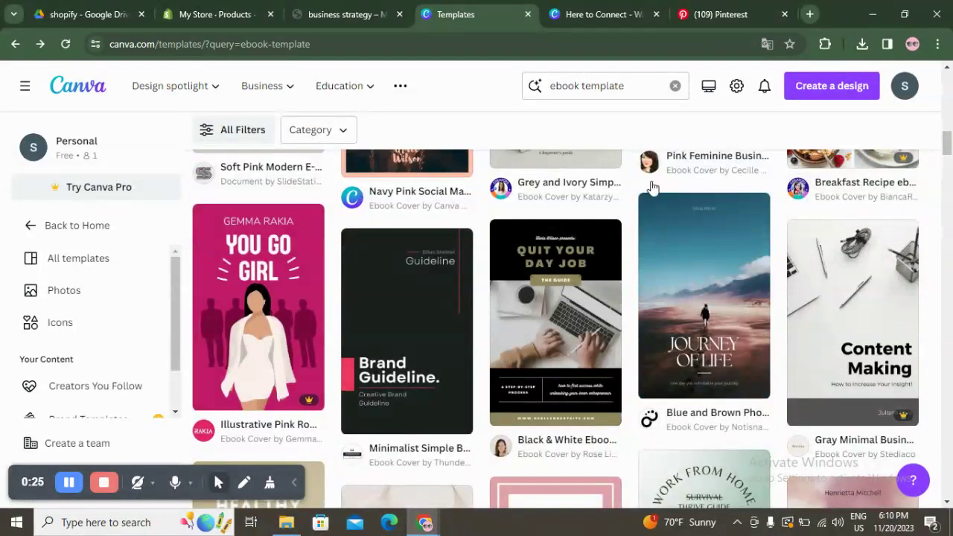
{"action": "left_click", "coordinate": [638, 86]}
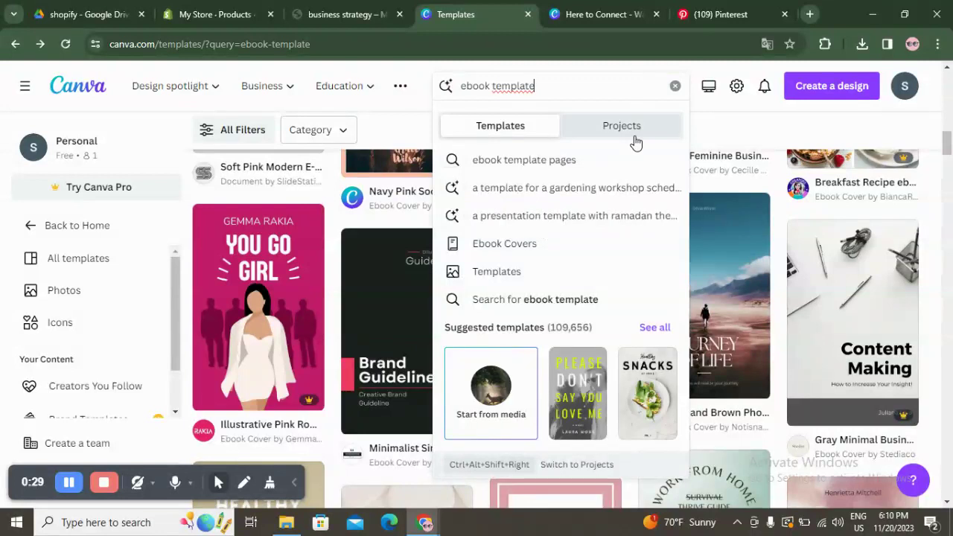
{"action": "left_click", "coordinate": [543, 123]}
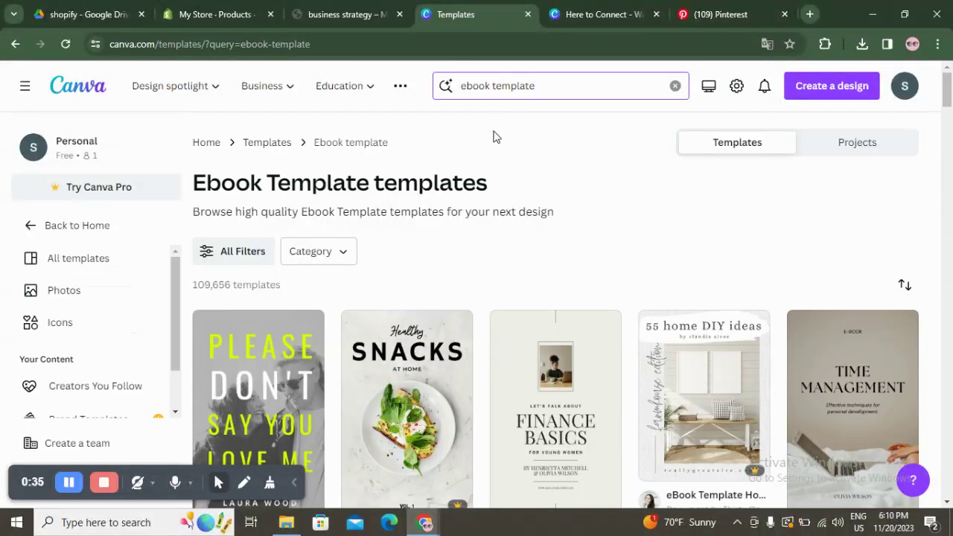
Browse the ebook template covers for ideas and view the Alone in Paradise cover in the Here to Connect design.
{"action": "scroll", "coordinate": [501, 257], "scroll_direction": "down", "scroll_amount": 1}
{"action": "scroll", "coordinate": [503, 249], "scroll_direction": "down", "scroll_amount": 2}
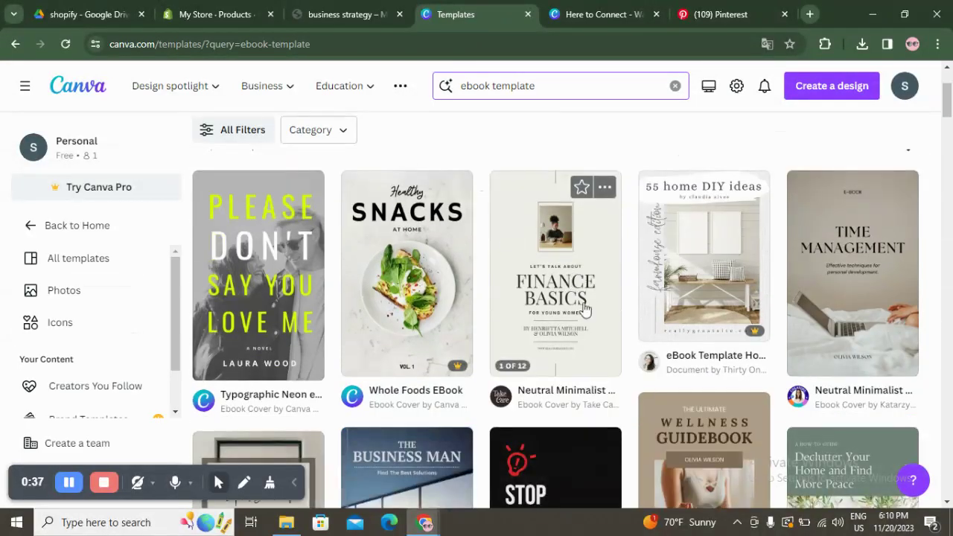
{"action": "scroll", "coordinate": [760, 265], "scroll_direction": "down", "scroll_amount": 1}
{"action": "scroll", "coordinate": [770, 259], "scroll_direction": "down", "scroll_amount": 8}
{"action": "scroll", "coordinate": [700, 275], "scroll_direction": "up", "scroll_amount": 5}
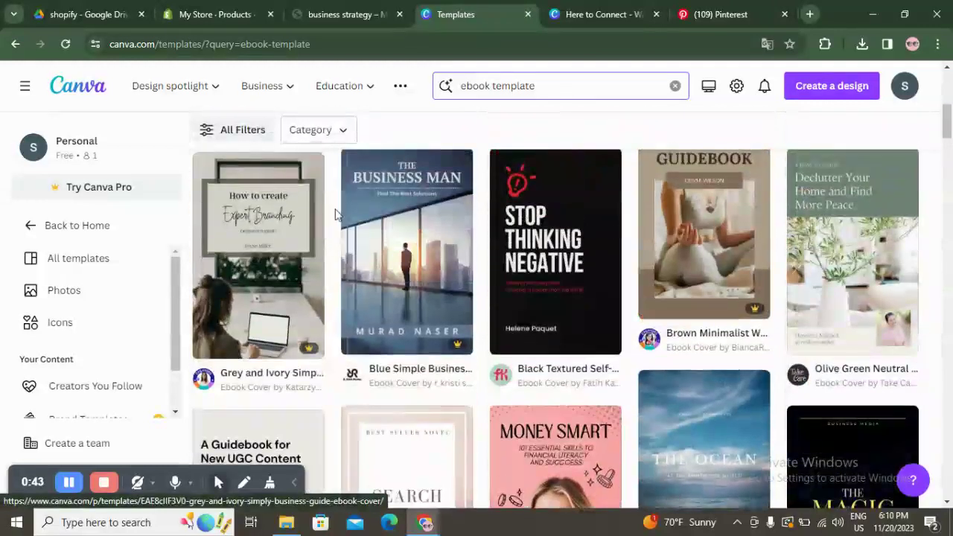
{"action": "scroll", "coordinate": [373, 223], "scroll_direction": "down", "scroll_amount": 4}
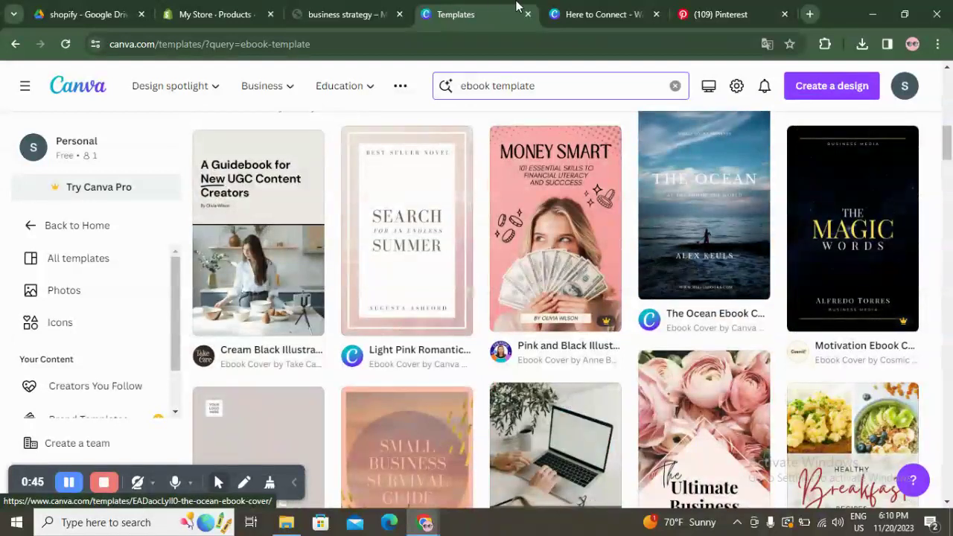
{"action": "left_click", "coordinate": [572, 13]}
{"action": "scroll", "coordinate": [741, 254], "scroll_direction": "up", "scroll_amount": 3}
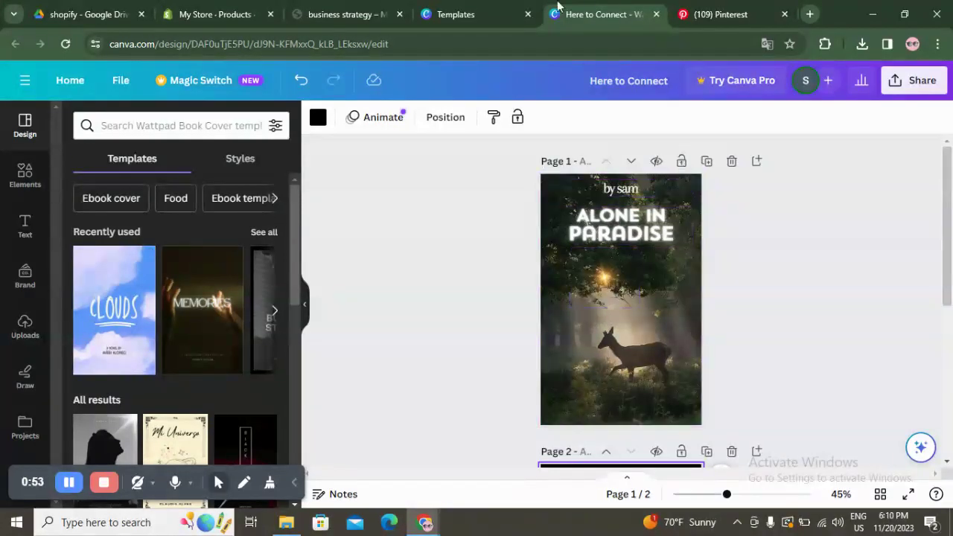
Examine more ebook cover templates and open the preview of the Brown and White Minimalist Ebook Cover with the coaching guide title.
{"action": "left_click", "coordinate": [477, 14]}
{"action": "scroll", "coordinate": [536, 256], "scroll_direction": "down", "scroll_amount": 5}
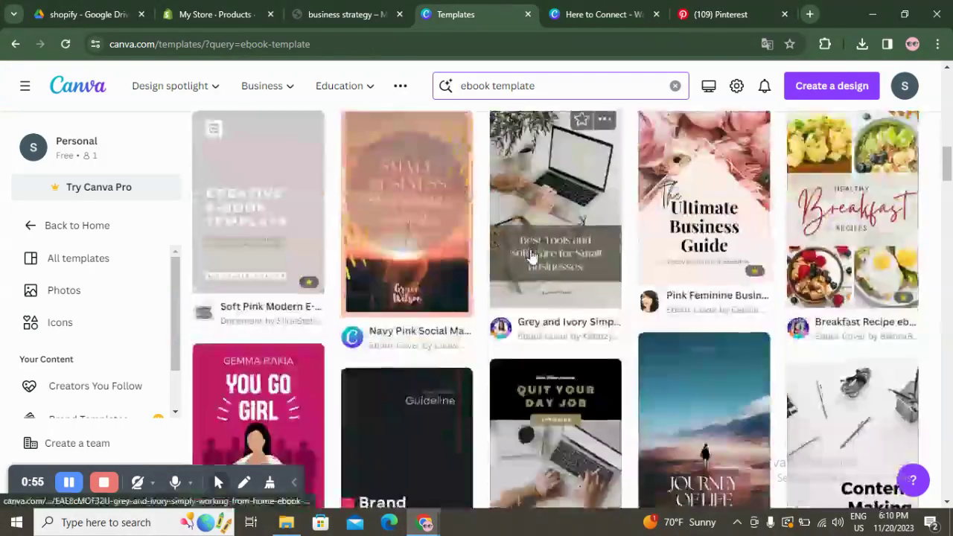
{"action": "scroll", "coordinate": [536, 255], "scroll_direction": "up", "scroll_amount": 2}
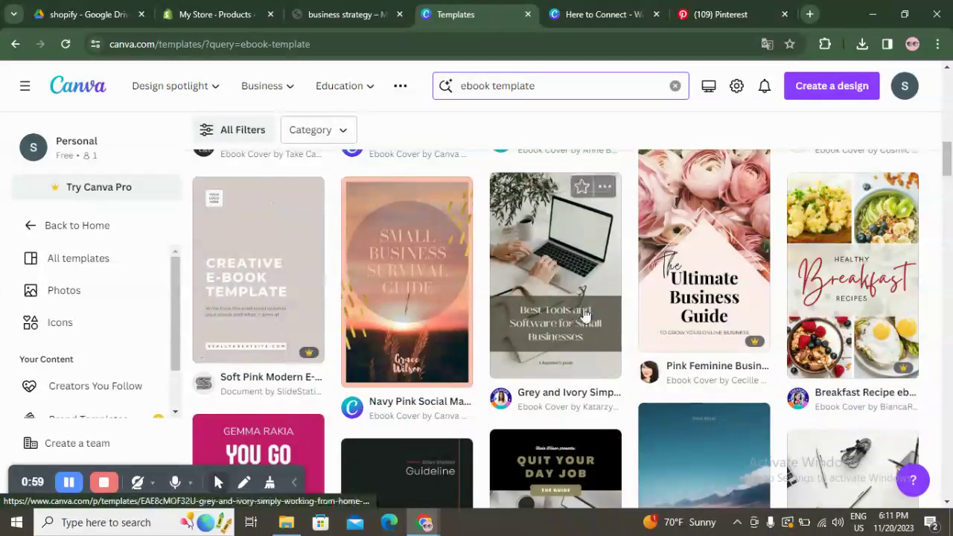
{"action": "scroll", "coordinate": [727, 316], "scroll_direction": "down", "scroll_amount": 1}
{"action": "scroll", "coordinate": [728, 316], "scroll_direction": "down", "scroll_amount": 3}
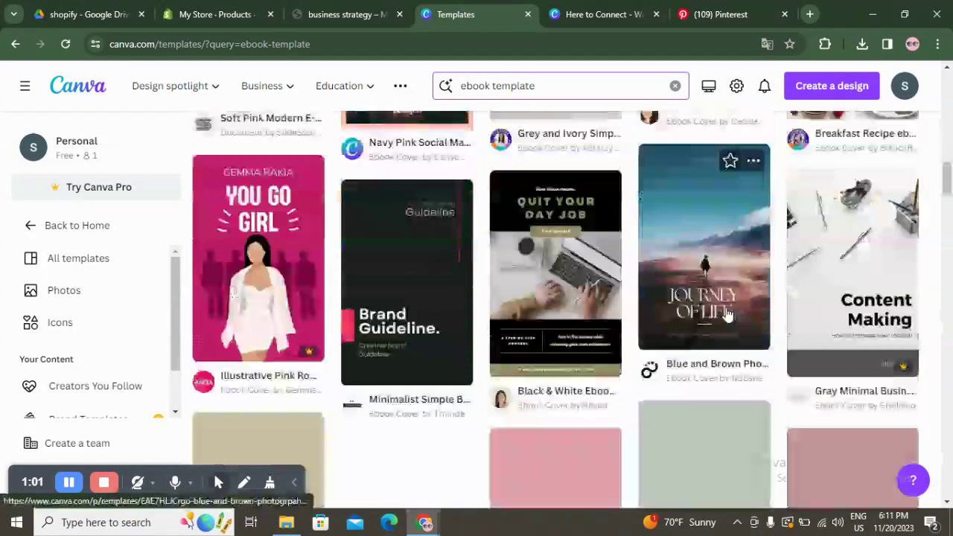
{"action": "scroll", "coordinate": [752, 361], "scroll_direction": "down", "scroll_amount": 4}
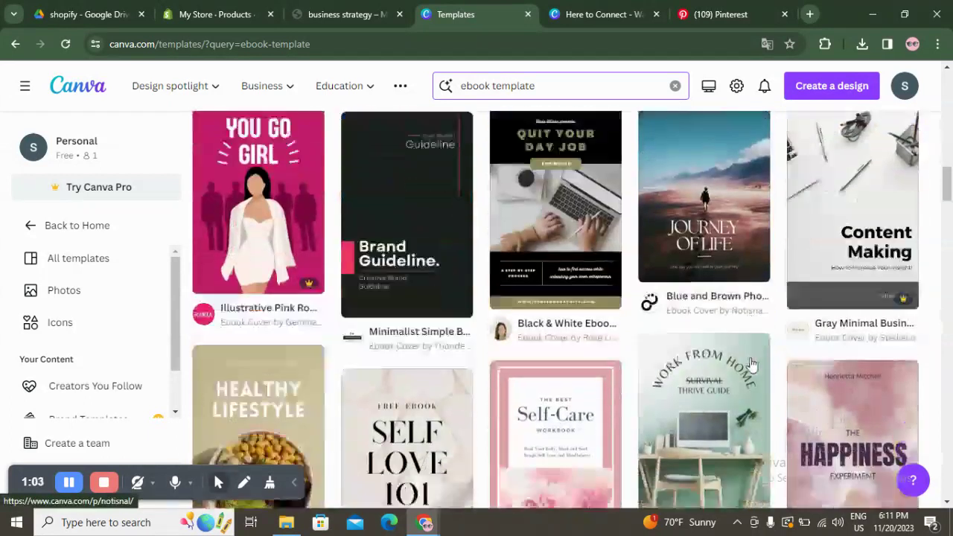
{"action": "scroll", "coordinate": [747, 366], "scroll_direction": "up", "scroll_amount": 2}
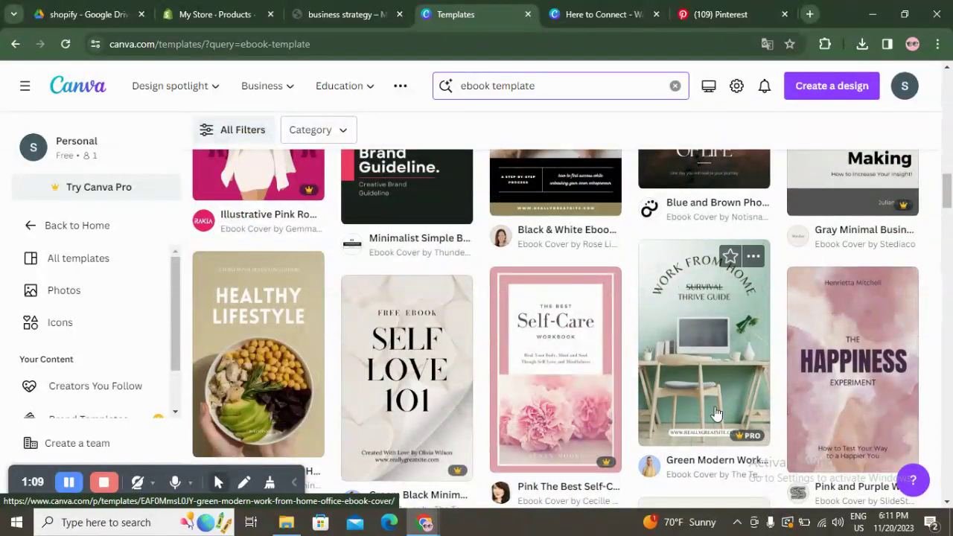
{"action": "scroll", "coordinate": [564, 387], "scroll_direction": "down", "scroll_amount": 5}
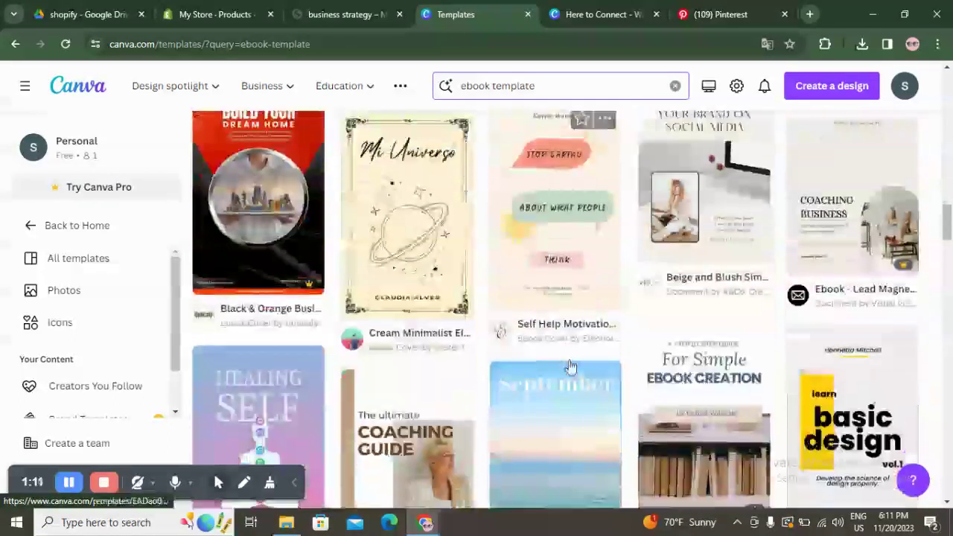
{"action": "scroll", "coordinate": [847, 275], "scroll_direction": "down", "scroll_amount": 2}
{"action": "scroll", "coordinate": [847, 275], "scroll_direction": "up", "scroll_amount": 2}
{"action": "scroll", "coordinate": [853, 287], "scroll_direction": "down", "scroll_amount": 4}
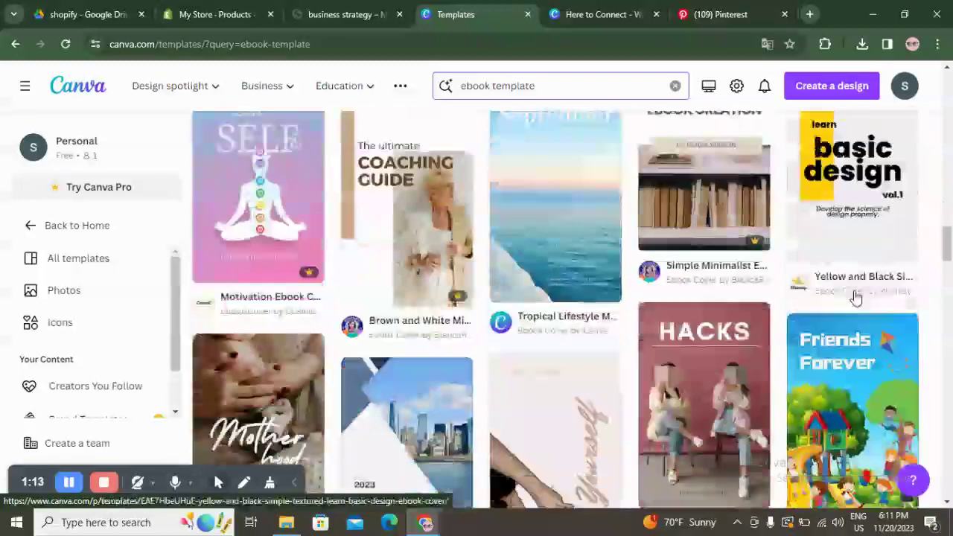
{"action": "scroll", "coordinate": [855, 296], "scroll_direction": "up", "scroll_amount": 3}
{"action": "scroll", "coordinate": [855, 297], "scroll_direction": "down", "scroll_amount": 2}
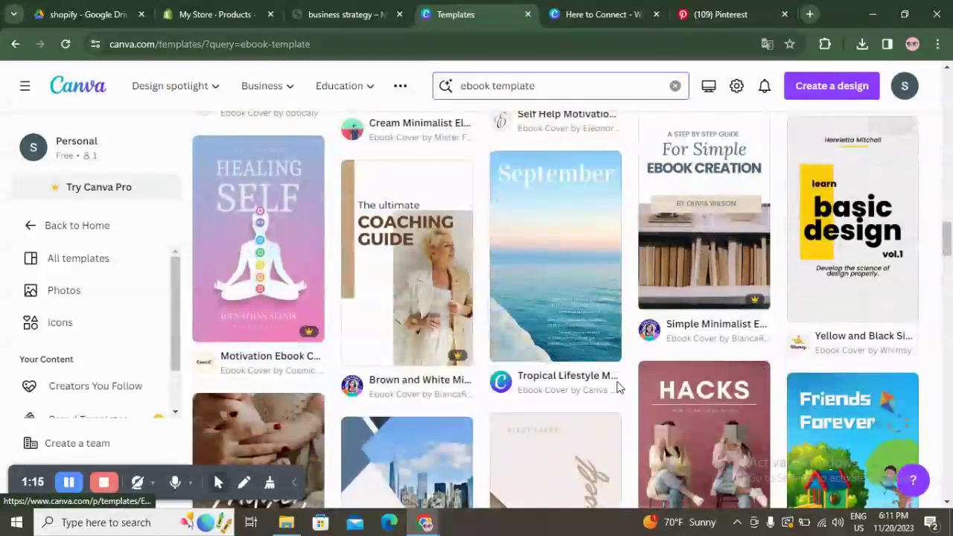
{"action": "scroll", "coordinate": [439, 342], "scroll_direction": "down", "scroll_amount": 1}
{"action": "scroll", "coordinate": [439, 201], "scroll_direction": "up", "scroll_amount": 1}
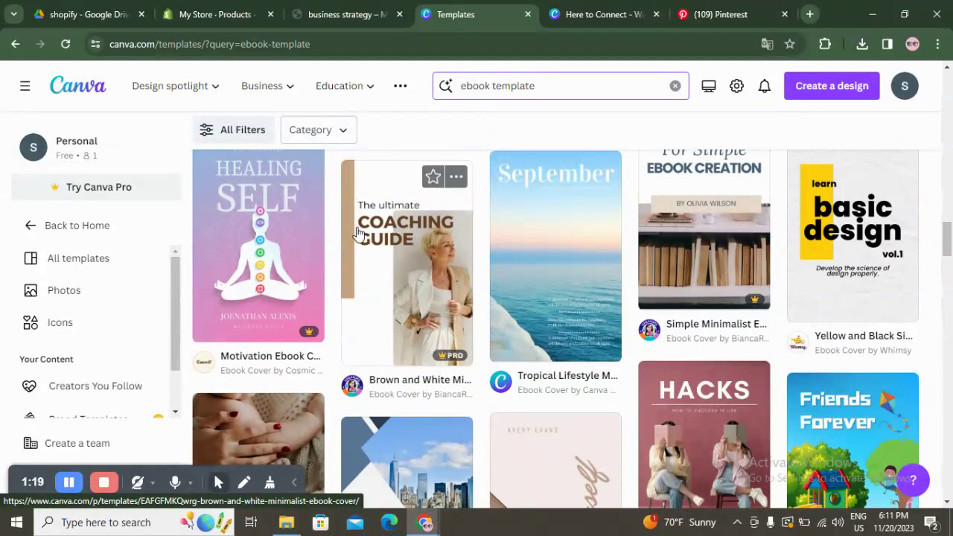
{"action": "left_click", "coordinate": [399, 283]}
Change the background of page 2 in the Here to Connect design to white.
{"action": "left_click", "coordinate": [591, 8]}
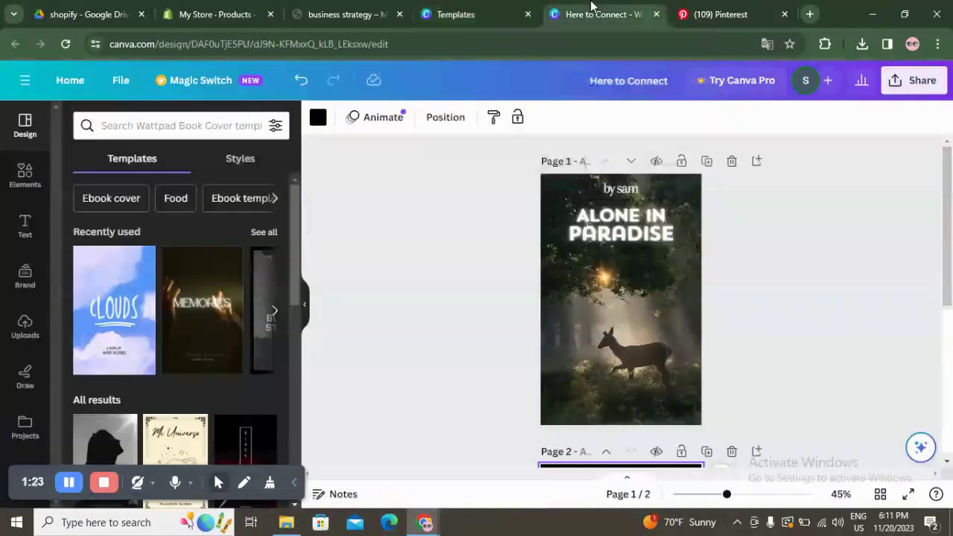
{"action": "scroll", "coordinate": [583, 352], "scroll_direction": "down", "scroll_amount": 5}
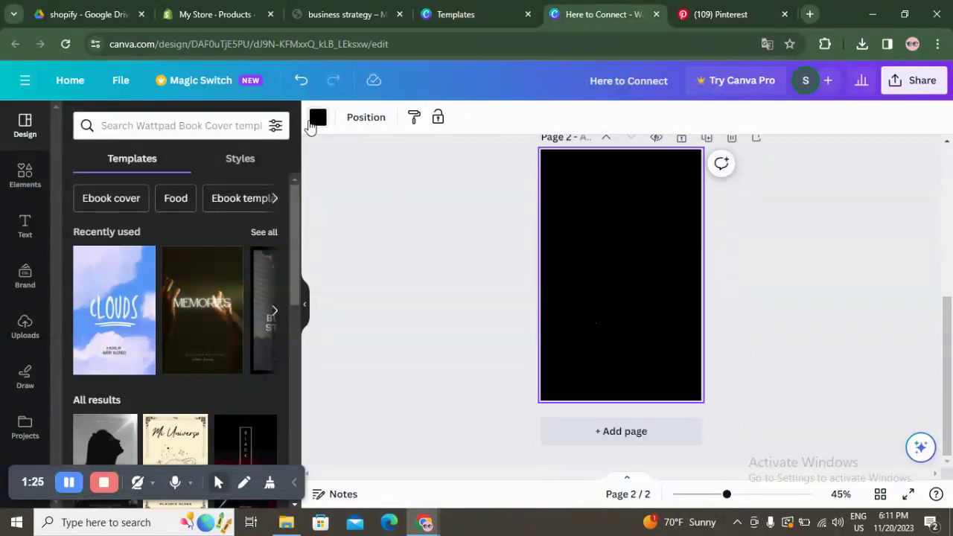
{"action": "left_click", "coordinate": [318, 117]}
{"action": "left_click", "coordinate": [151, 205]}
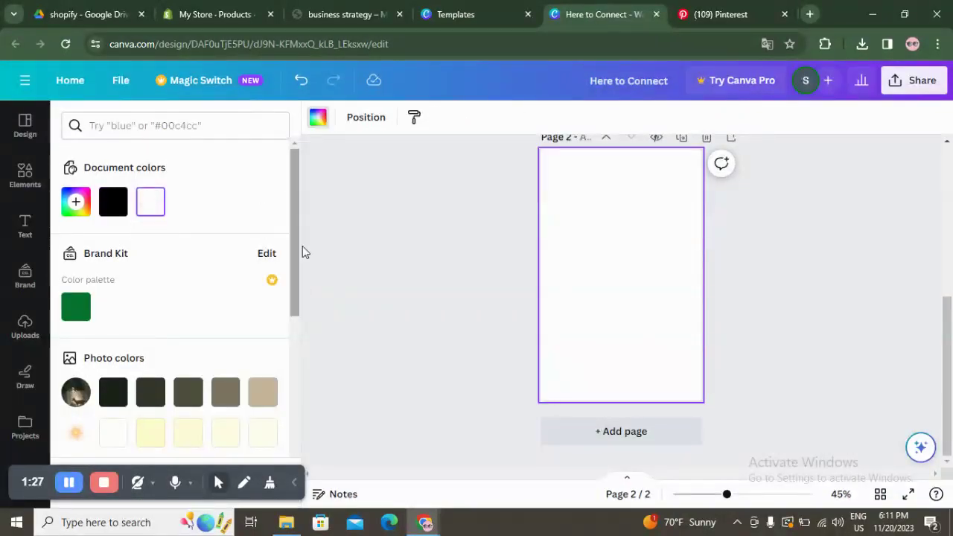
Leave the star graphics results and open the full frames collection in the elements library.
{"action": "left_click", "coordinate": [24, 176]}
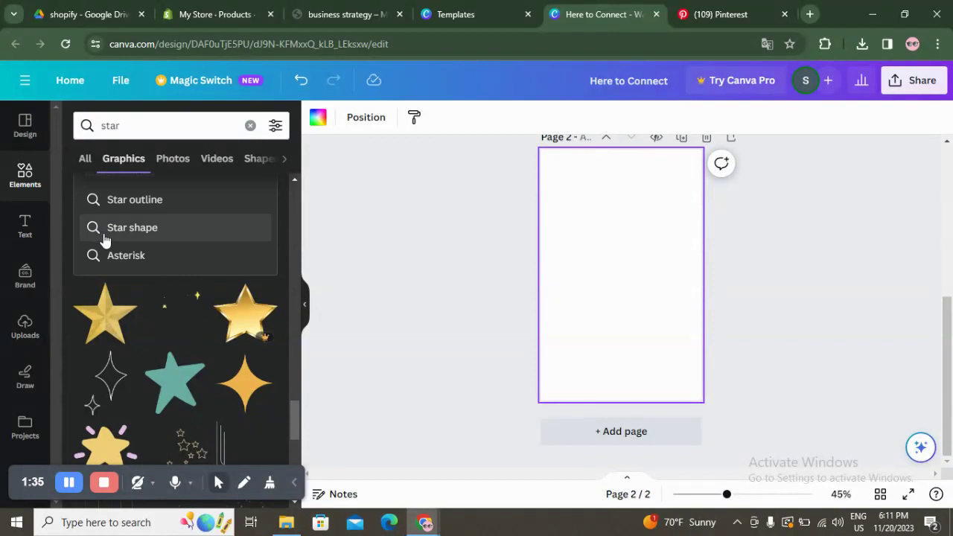
{"action": "scroll", "coordinate": [187, 262], "scroll_direction": "down", "scroll_amount": 5}
{"action": "scroll", "coordinate": [190, 260], "scroll_direction": "down", "scroll_amount": 5}
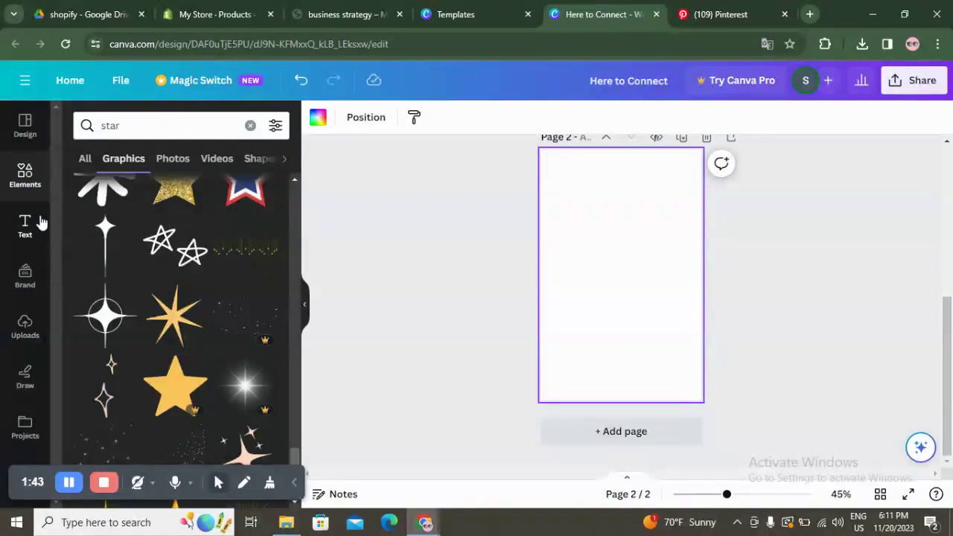
{"action": "scroll", "coordinate": [216, 242], "scroll_direction": "down", "scroll_amount": 5}
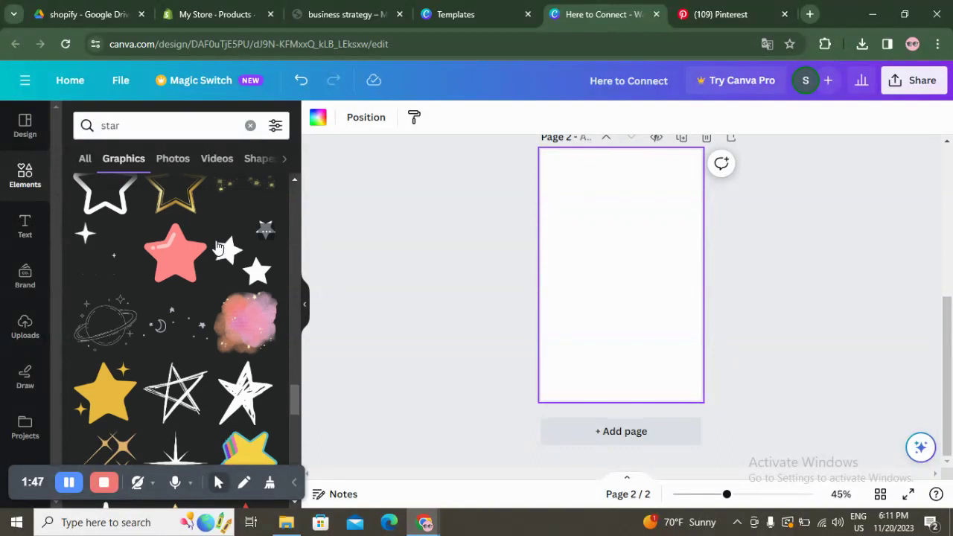
{"action": "scroll", "coordinate": [224, 253], "scroll_direction": "down", "scroll_amount": 8}
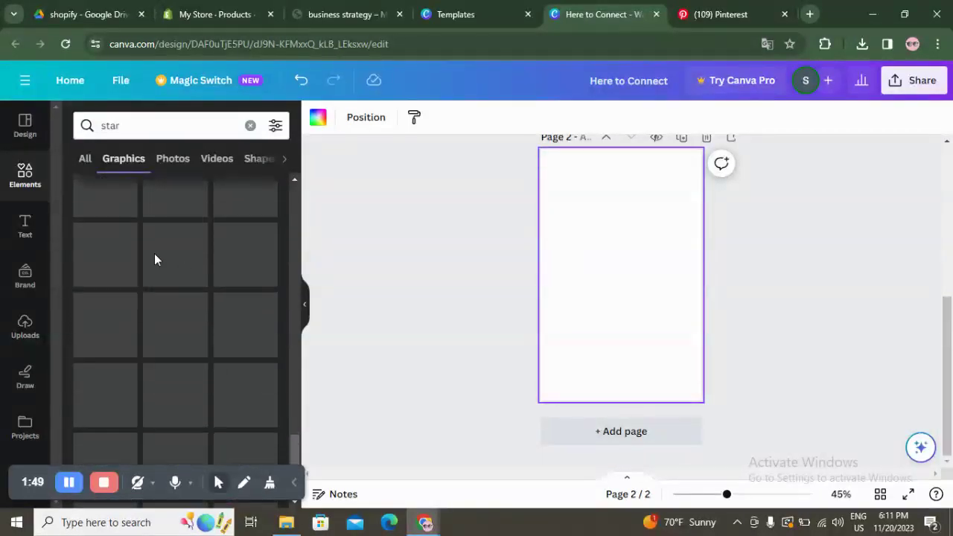
{"action": "left_click", "coordinate": [28, 179]}
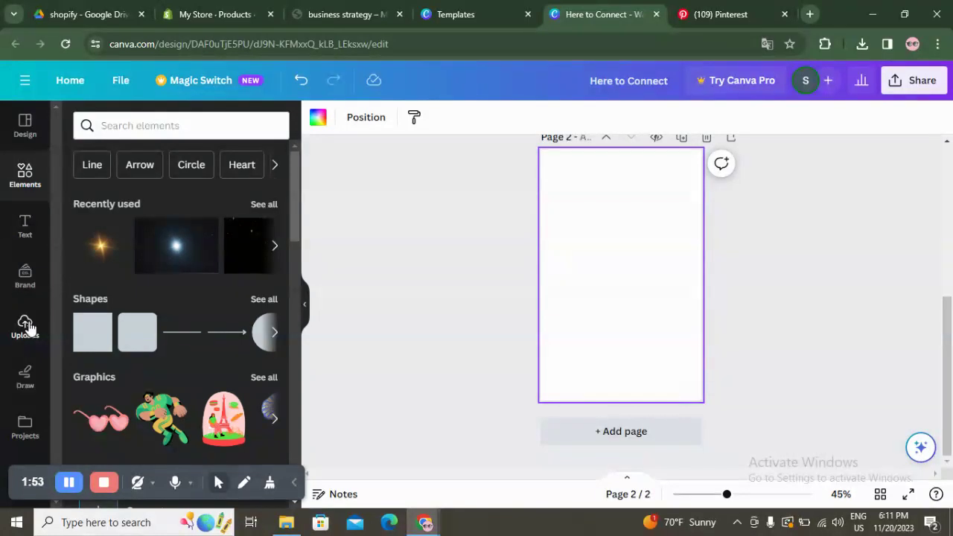
{"action": "scroll", "coordinate": [176, 319], "scroll_direction": "down", "scroll_amount": 10}
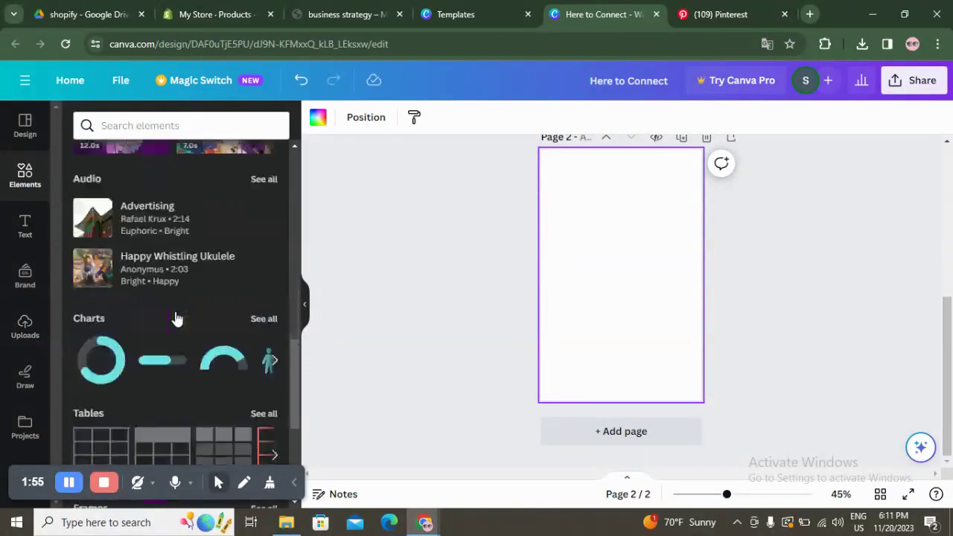
{"action": "scroll", "coordinate": [176, 319], "scroll_direction": "up", "scroll_amount": 1}
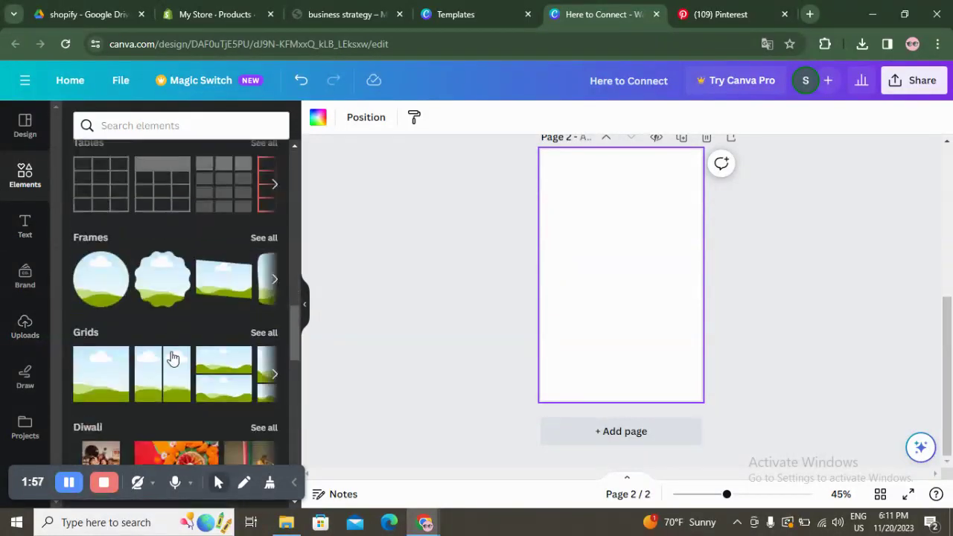
{"action": "left_click", "coordinate": [260, 240]}
{"action": "scroll", "coordinate": [240, 293], "scroll_direction": "down", "scroll_amount": 4}
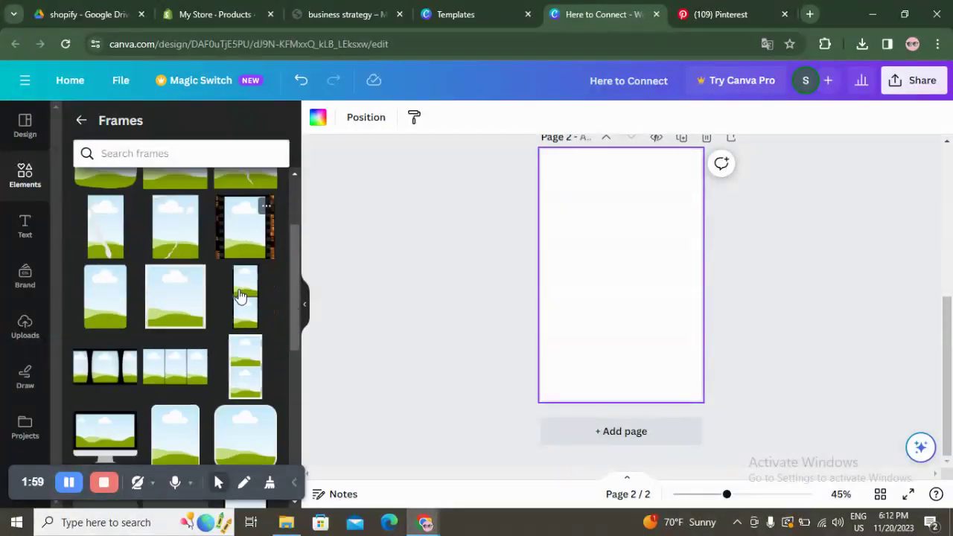
Add the rounded portrait frame to page 2 and enlarge it over the page's lower right, modelled on the coaching guide cover.
{"action": "left_click", "coordinate": [109, 297]}
{"action": "left_click_drag", "start_coordinate": [630, 291], "coordinate": [664, 353]}
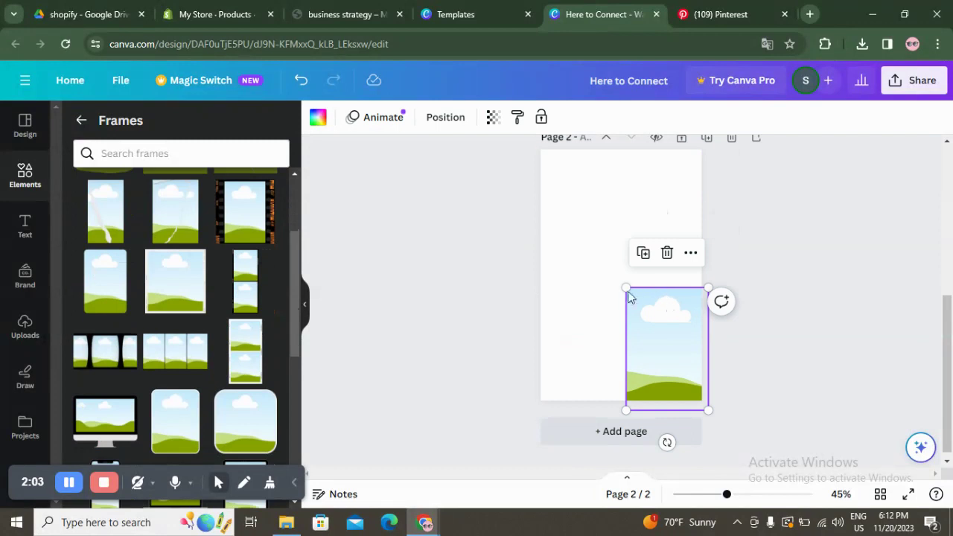
{"action": "left_click_drag", "start_coordinate": [625, 285], "coordinate": [639, 306]}
{"action": "left_click", "coordinate": [496, 18]}
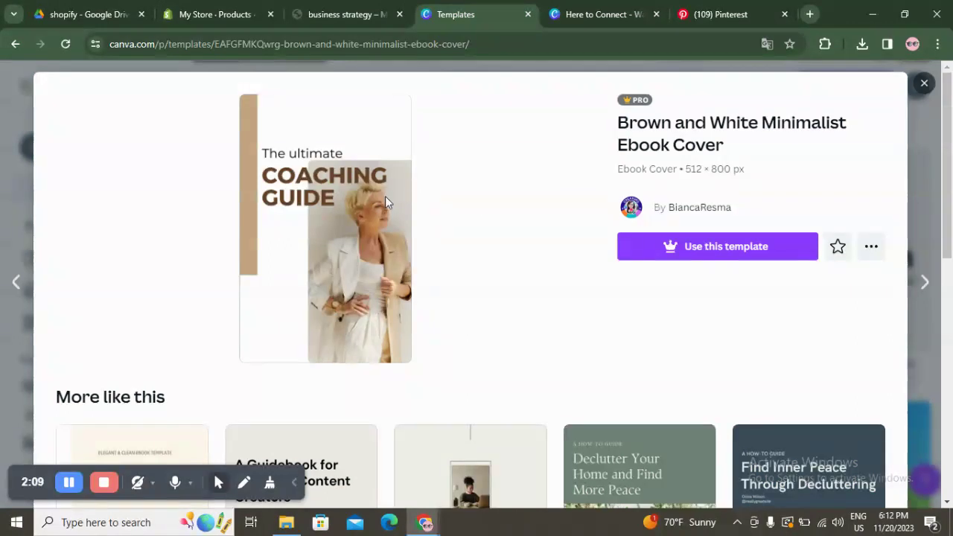
{"action": "left_click", "coordinate": [596, 14]}
{"action": "left_click_drag", "start_coordinate": [651, 286], "coordinate": [651, 283]}
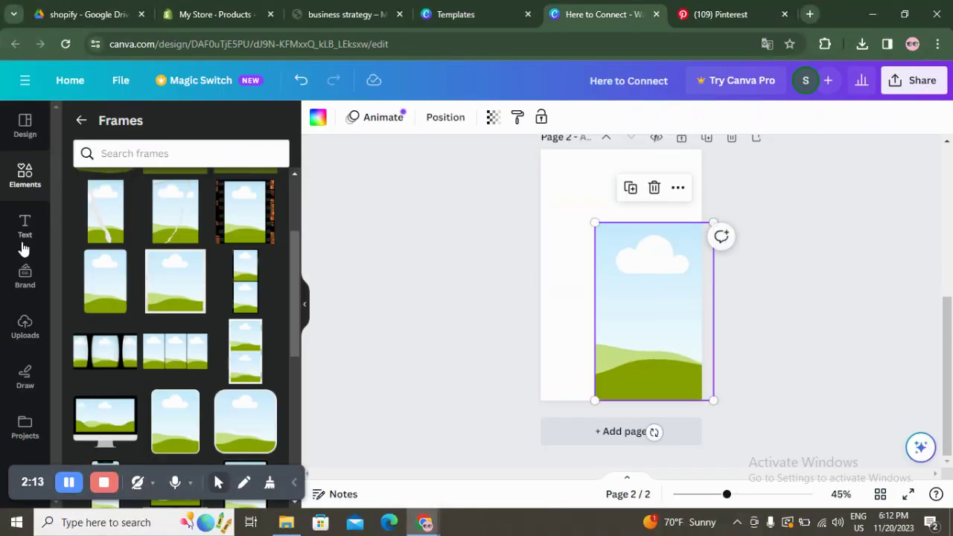
Fill the frame with the uploaded black-and-white photo of a person in a blazer leaning over a table.
{"action": "left_click", "coordinate": [27, 327]}
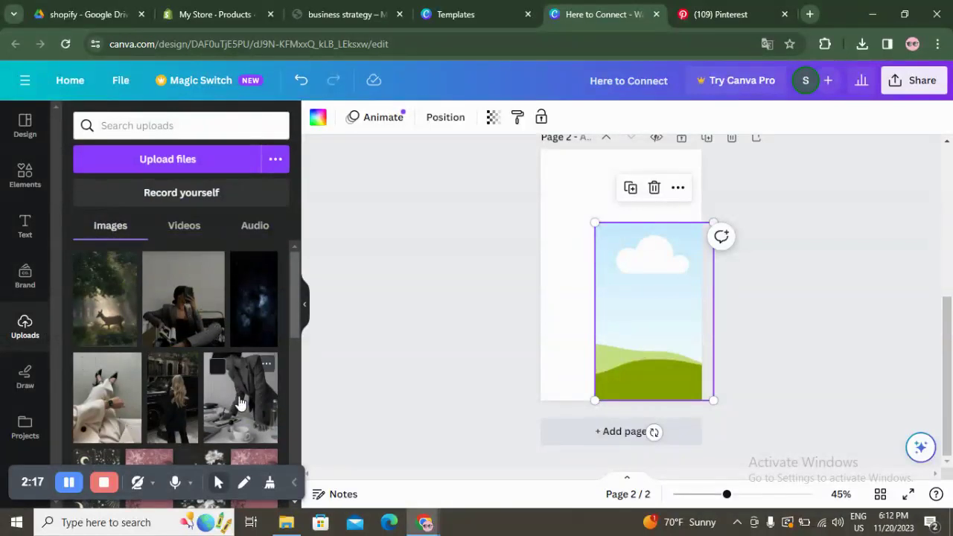
{"action": "left_click_drag", "start_coordinate": [244, 408], "coordinate": [625, 298]}
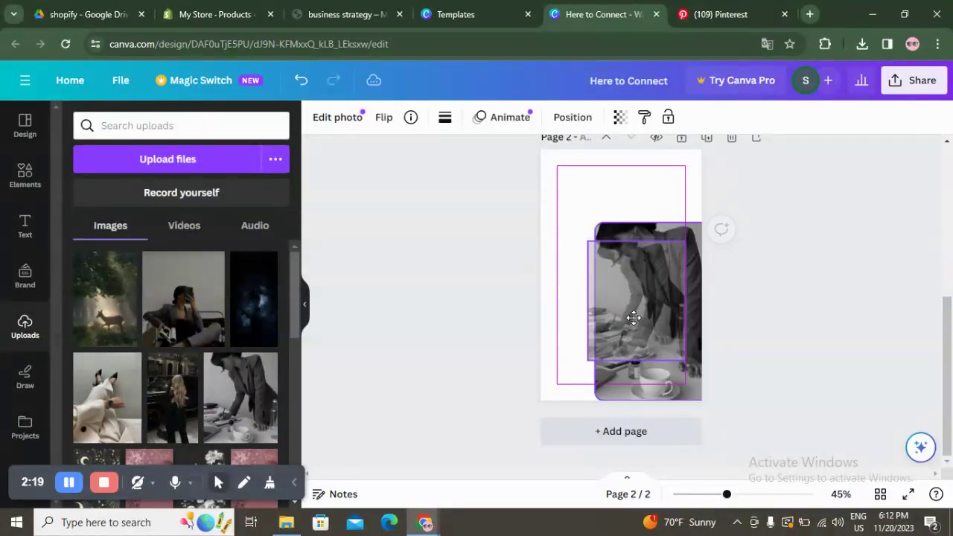
Compare page 2 with the Brown and White Minimalist Ebook Cover template and bring up the main elements library.
{"action": "left_click", "coordinate": [454, 14]}
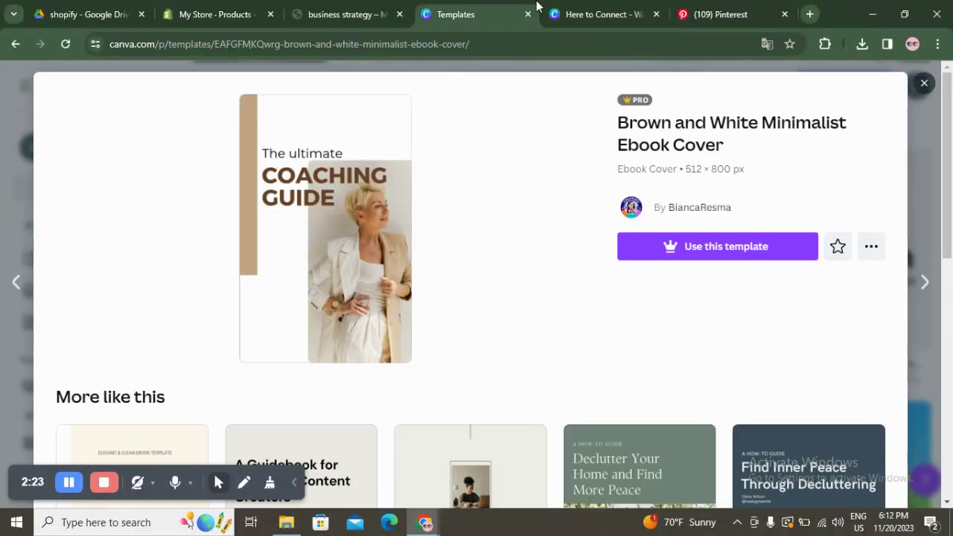
{"action": "left_click", "coordinate": [605, 14]}
{"action": "left_click", "coordinate": [25, 175]}
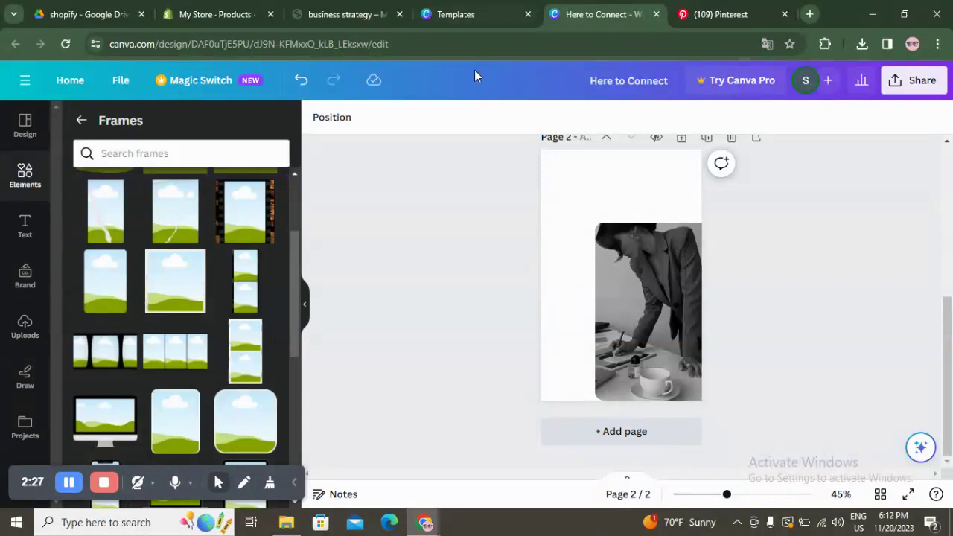
{"action": "left_click", "coordinate": [451, 13]}
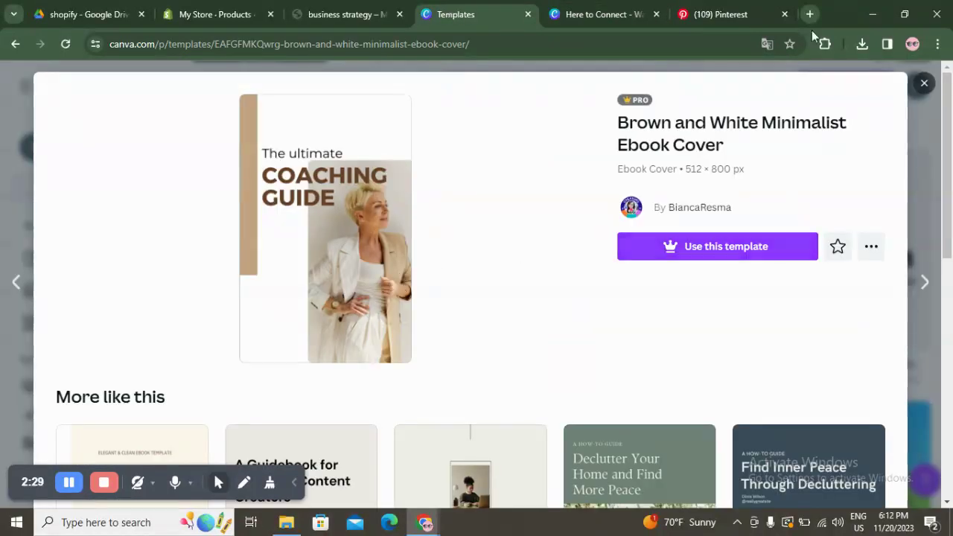
{"action": "left_click", "coordinate": [720, 8]}
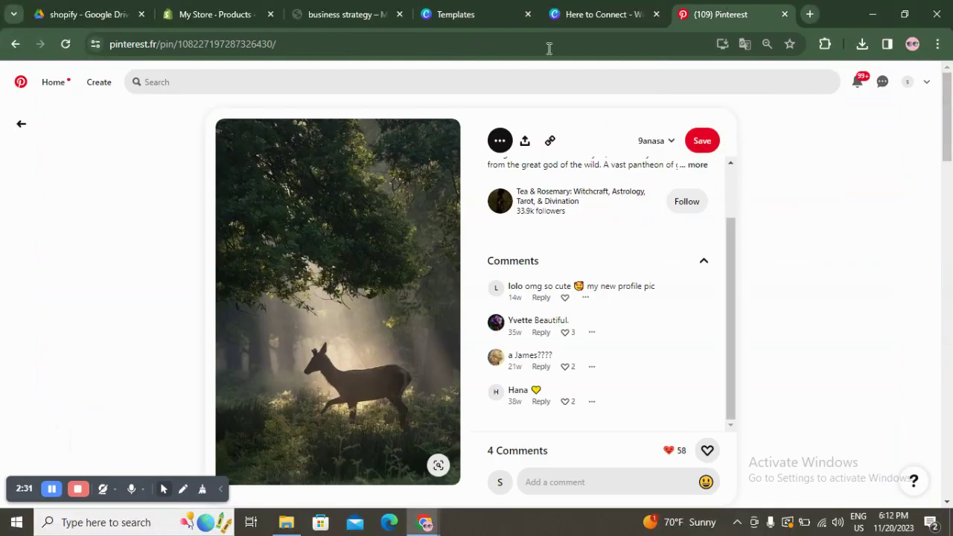
{"action": "left_click", "coordinate": [575, 13]}
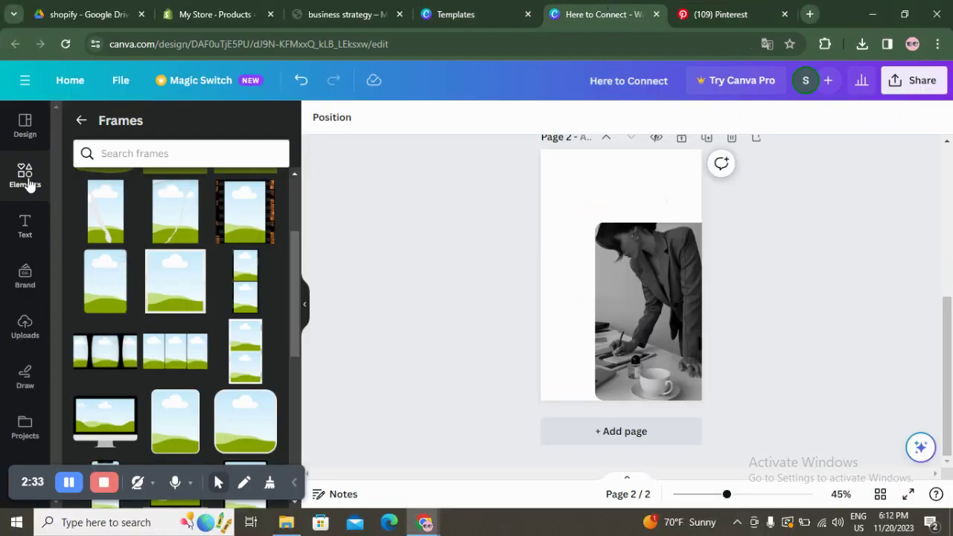
{"action": "left_click", "coordinate": [509, 7]}
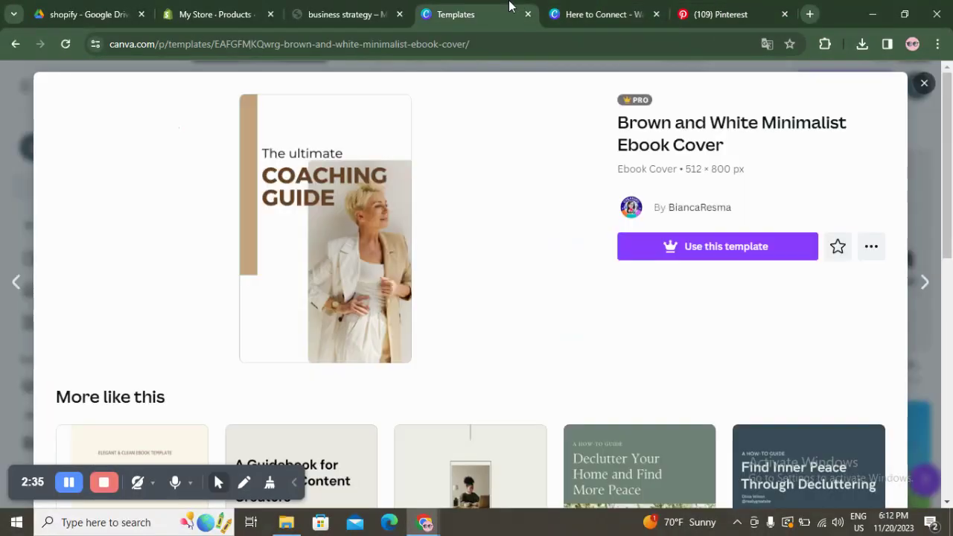
{"action": "left_click", "coordinate": [624, 5]}
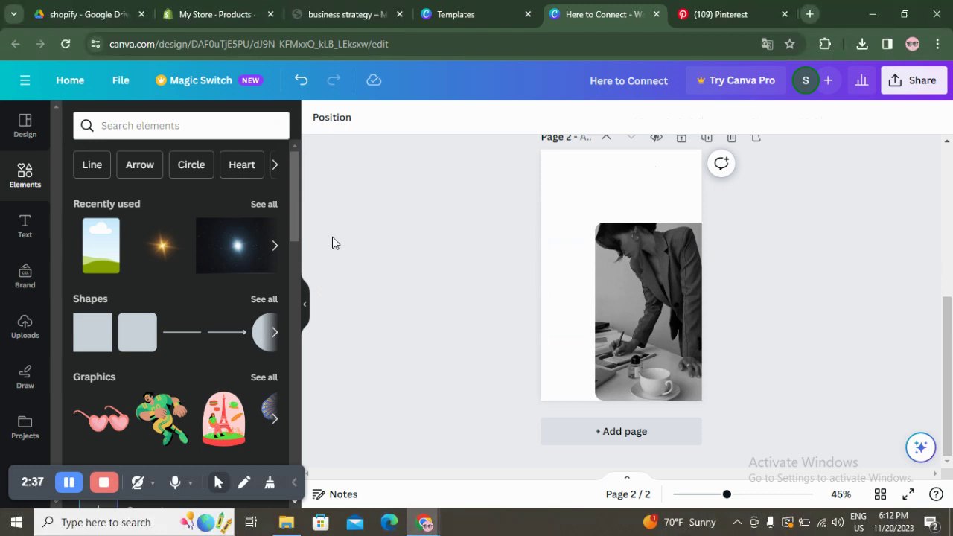
Add a square shape and shape it into a tall gray bar running down from page 2's upper-left corner, modelled on the template.
{"action": "left_click", "coordinate": [90, 341]}
{"action": "left_click_drag", "start_coordinate": [627, 286], "coordinate": [549, 241]}
{"action": "left_click", "coordinate": [477, 14]}
{"action": "left_click", "coordinate": [604, 14]}
{"action": "left_click_drag", "start_coordinate": [541, 280], "coordinate": [541, 307]}
{"action": "left_click", "coordinate": [421, 291]}
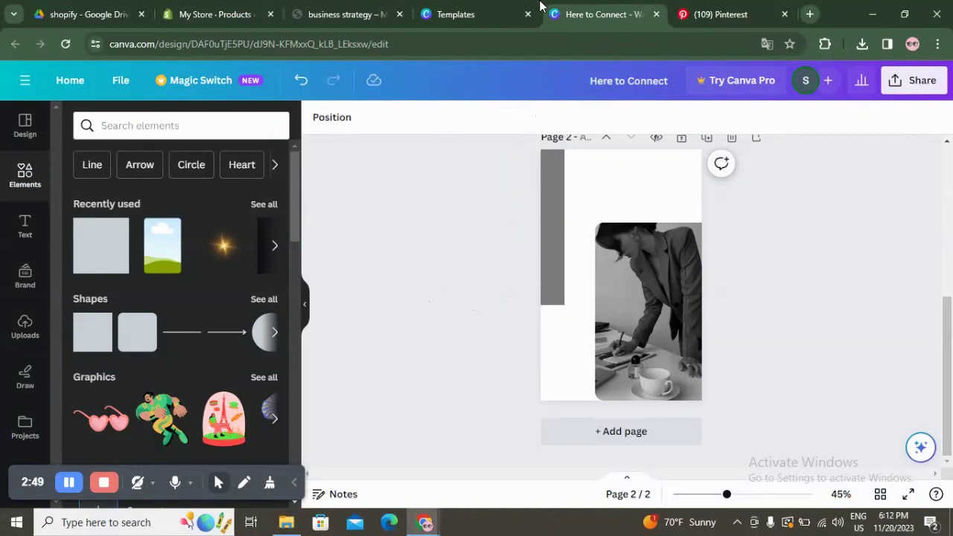
{"action": "left_click", "coordinate": [477, 14]}
{"action": "left_click", "coordinate": [630, 9]}
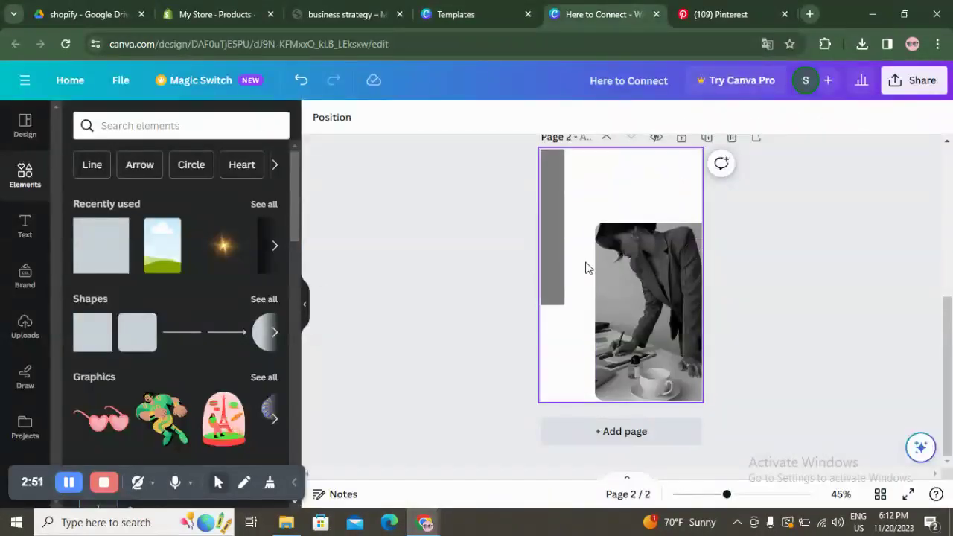
Browse the text font combinations for a title style, checking them against the coaching guide template.
{"action": "left_click", "coordinate": [551, 260]}
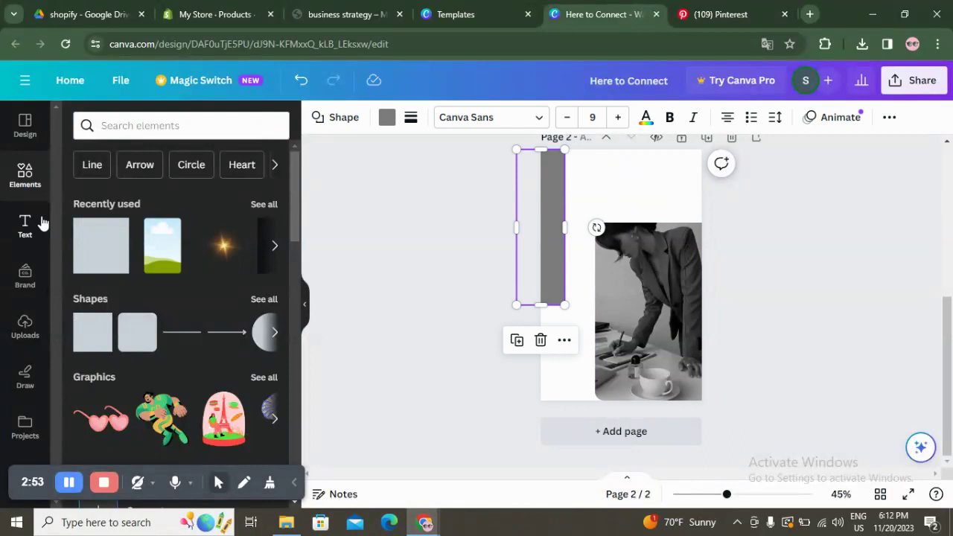
{"action": "left_click", "coordinate": [25, 238]}
{"action": "left_click", "coordinate": [476, 14]}
{"action": "left_click", "coordinate": [581, 14]}
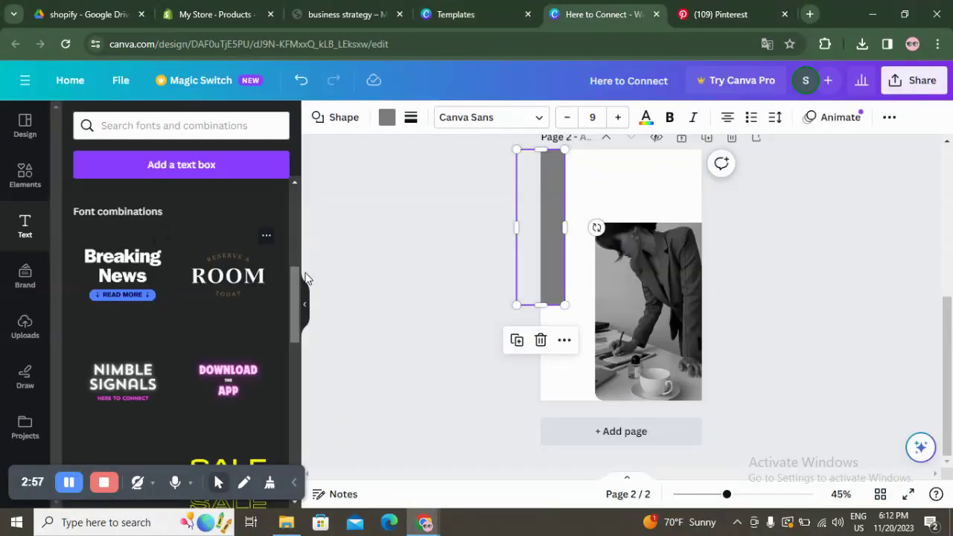
{"action": "left_click", "coordinate": [479, 9]}
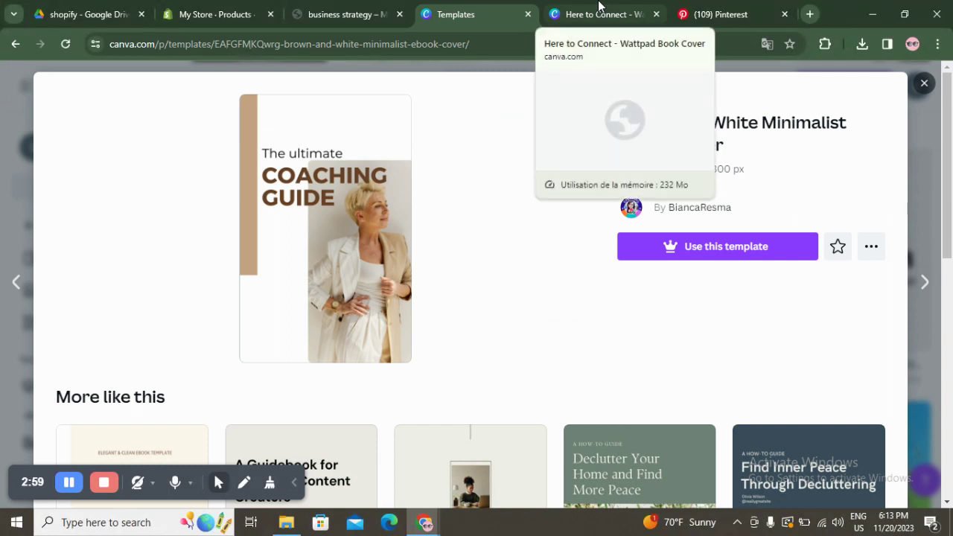
{"action": "left_click", "coordinate": [599, 8]}
{"action": "scroll", "coordinate": [210, 324], "scroll_direction": "down", "scroll_amount": 3}
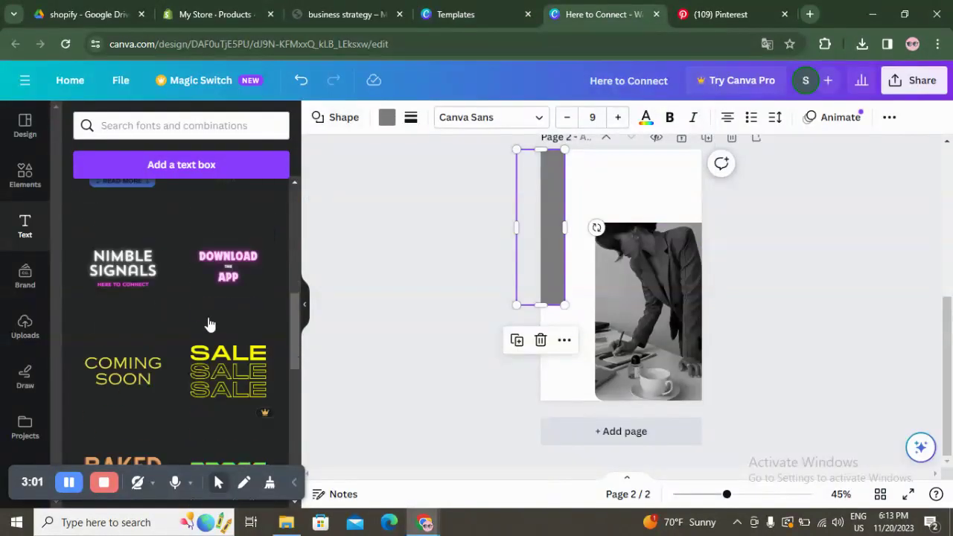
{"action": "scroll", "coordinate": [210, 324], "scroll_direction": "down", "scroll_amount": 1}
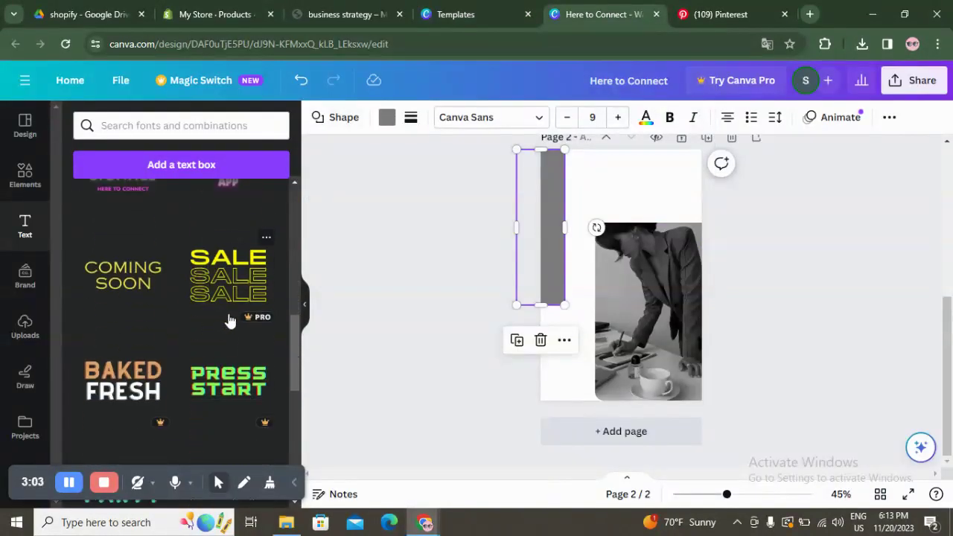
{"action": "scroll", "coordinate": [229, 321], "scroll_direction": "up", "scroll_amount": 5}
Add a text box to page 2 and replace its placeholder with the template's title, COACHING GUIDE.
{"action": "left_click", "coordinate": [186, 168]}
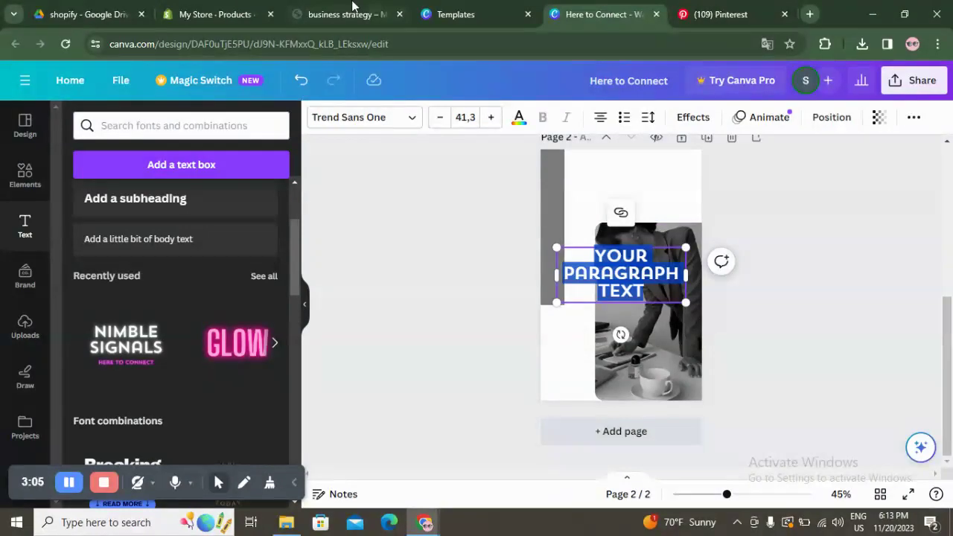
{"action": "left_click", "coordinate": [505, 11]}
{"action": "mouse_move", "coordinate": [607, 6]}
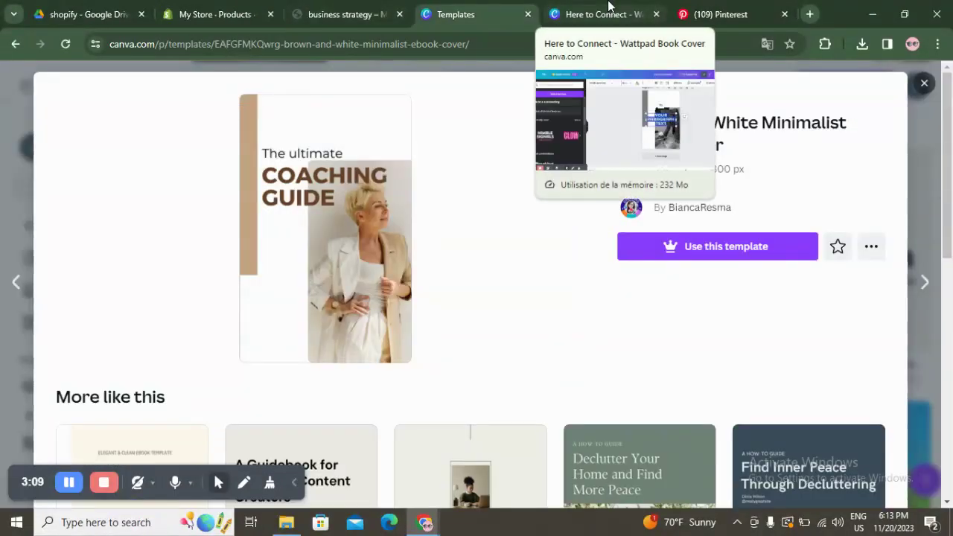
{"action": "left_click", "coordinate": [608, 6]}
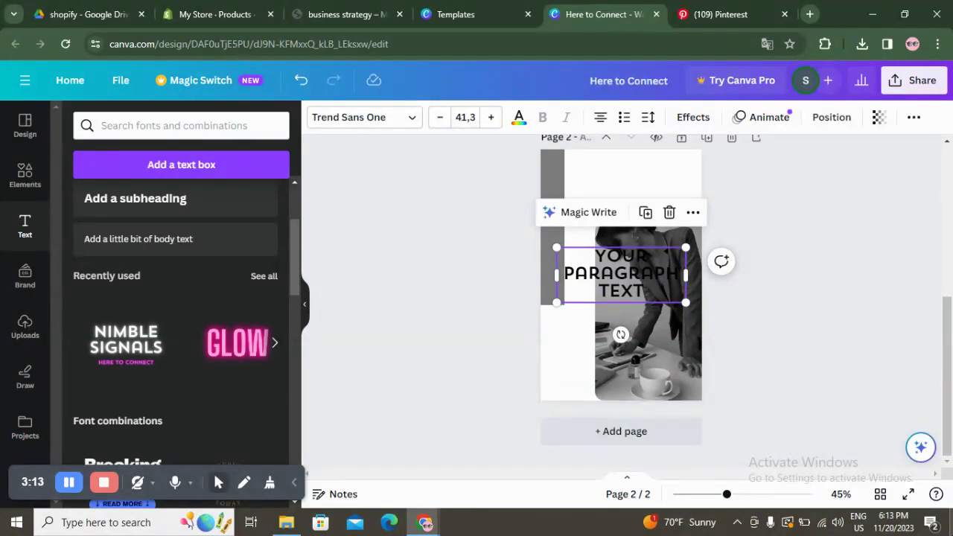
{"action": "left_click", "coordinate": [456, 15]}
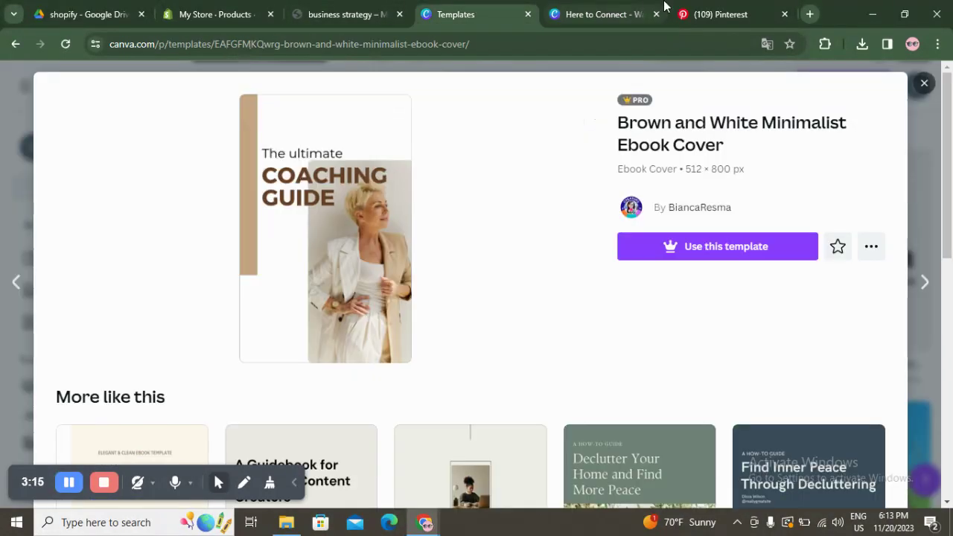
{"action": "left_click", "coordinate": [607, 11]}
{"action": "double_click", "coordinate": [627, 282]}
{"action": "type", "text": "COA"}
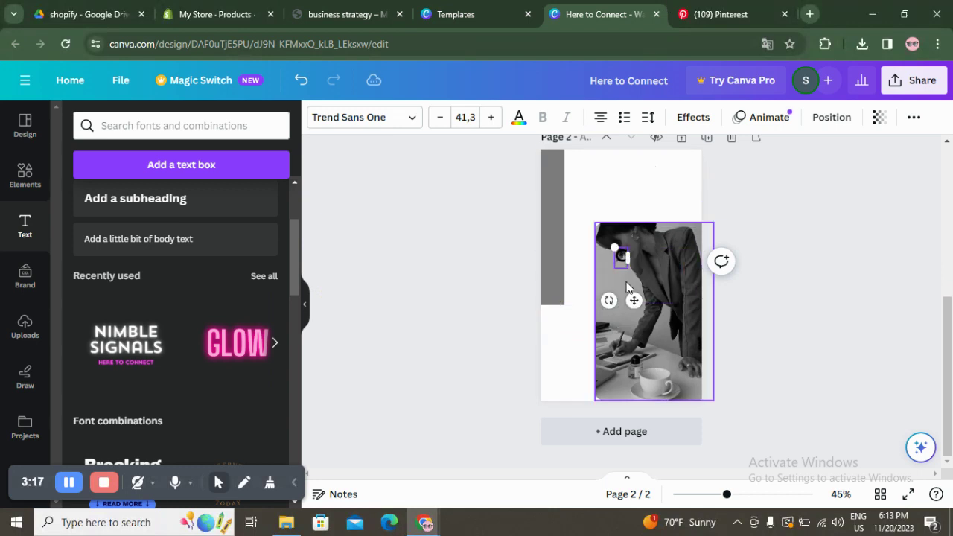
{"action": "type", "text": "CHING"}
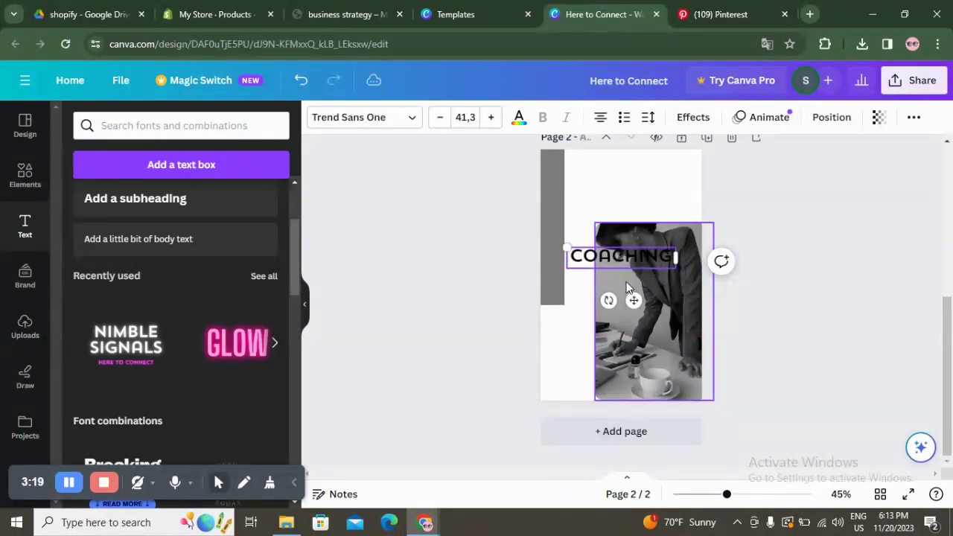
{"action": "type", "text": "GUID"}
{"action": "type", "text": "E"}
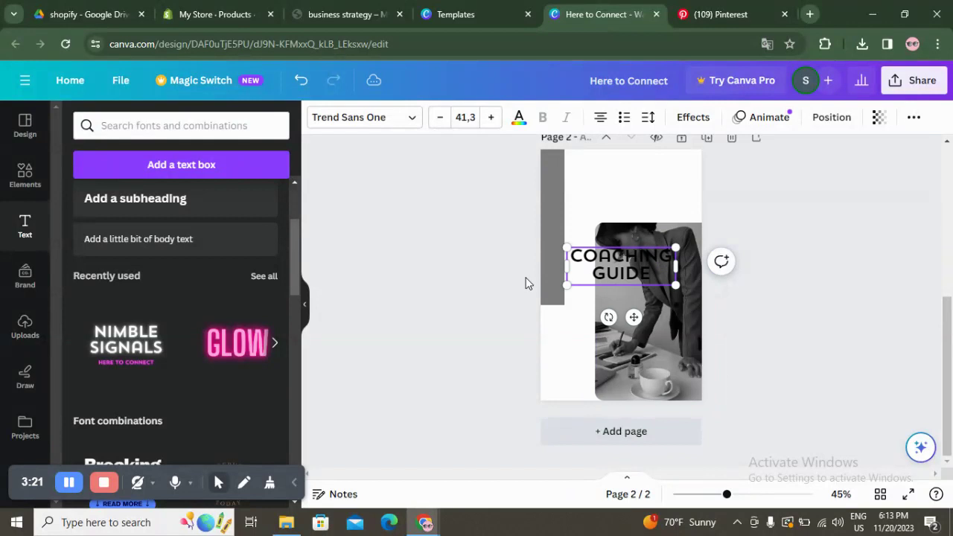
Set the title's font to ITC Avant Garde Gothic and retype it in capitals as COACHING GUIDE.
{"action": "left_click", "coordinate": [380, 125]}
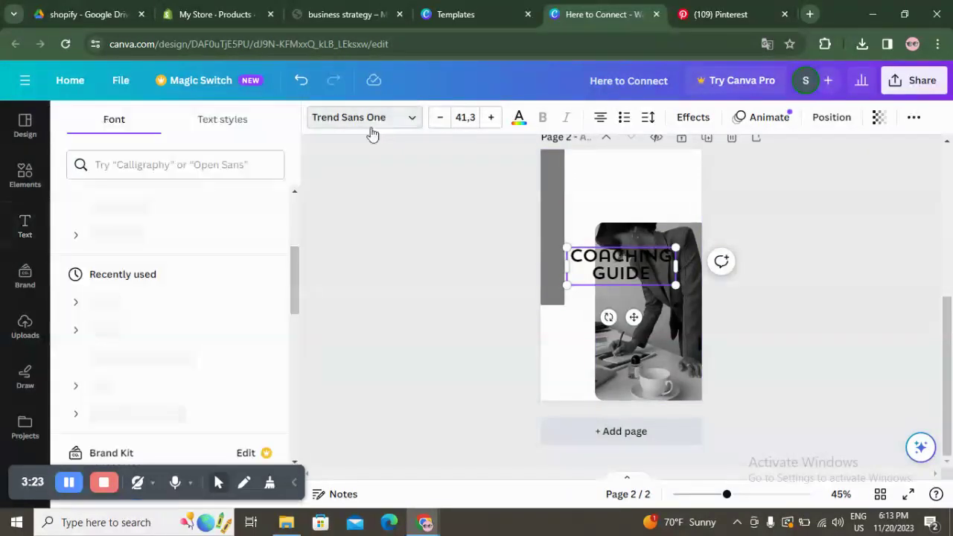
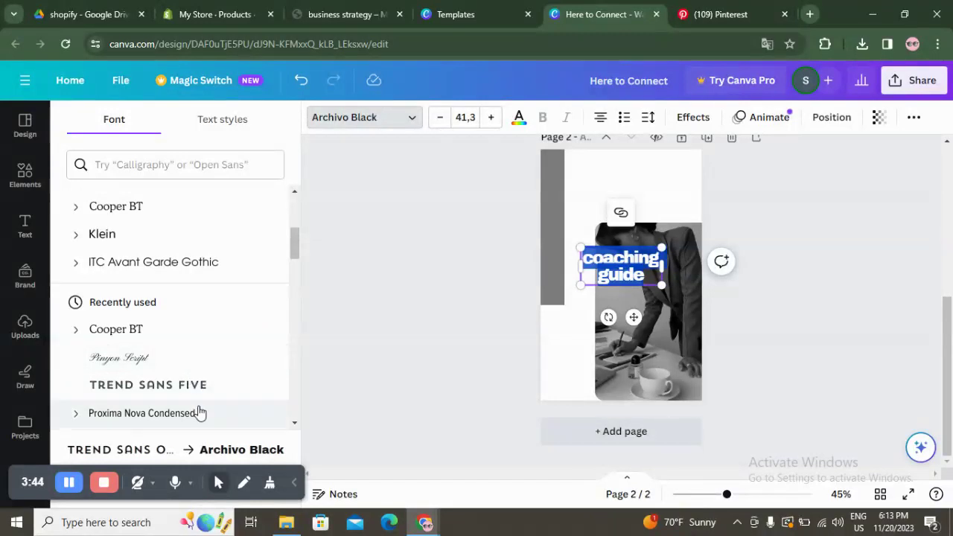
{"action": "left_click", "coordinate": [195, 263]}
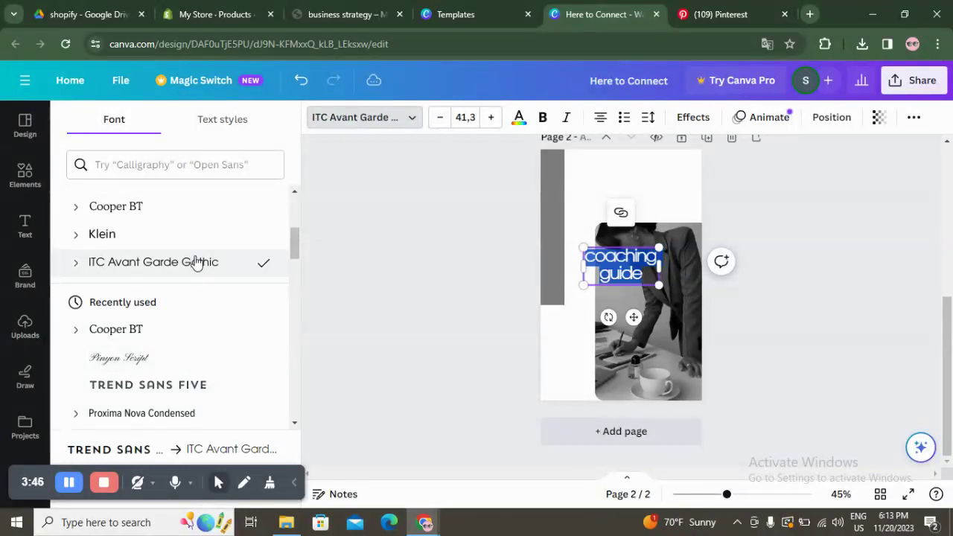
{"action": "left_click", "coordinate": [631, 264]}
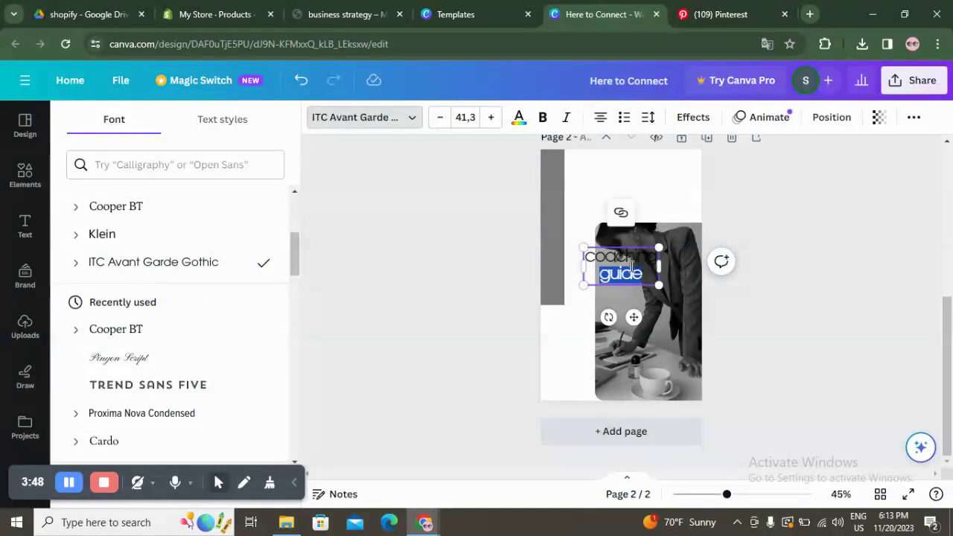
{"action": "double_click", "coordinate": [631, 260]}
{"action": "double_click", "coordinate": [631, 273]}
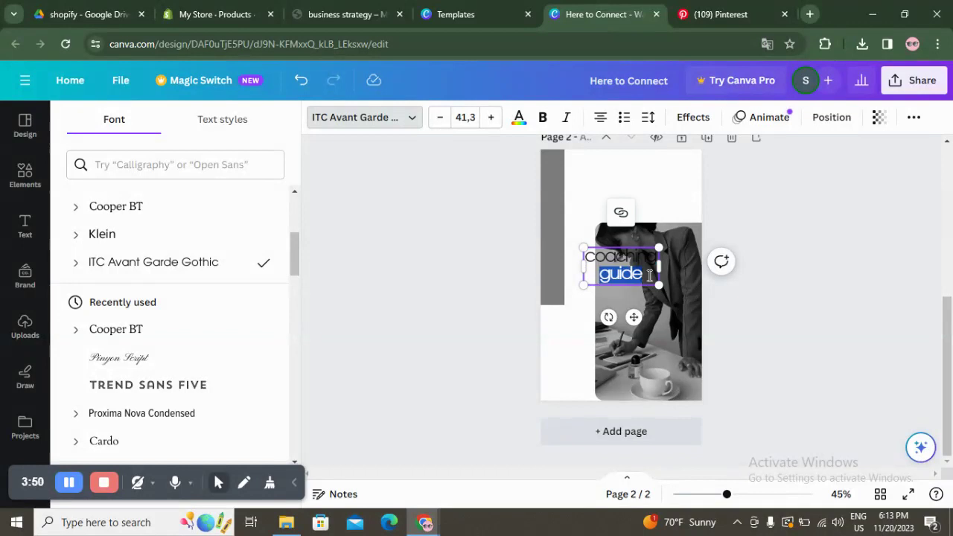
{"action": "left_click", "coordinate": [599, 275]}
{"action": "double_click", "coordinate": [618, 257]}
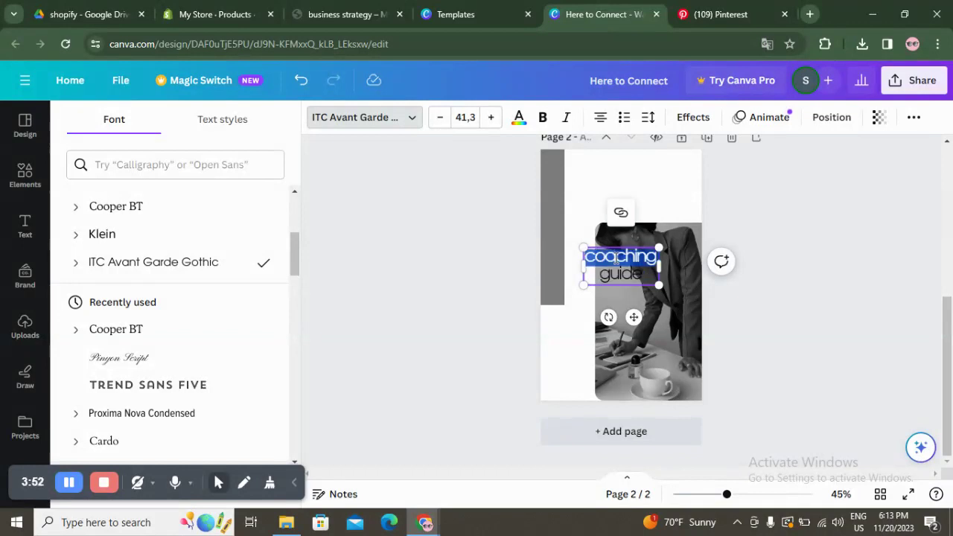
{"action": "left_click", "coordinate": [653, 272], "text": "shift"}
{"action": "key", "text": "BackSpace"}
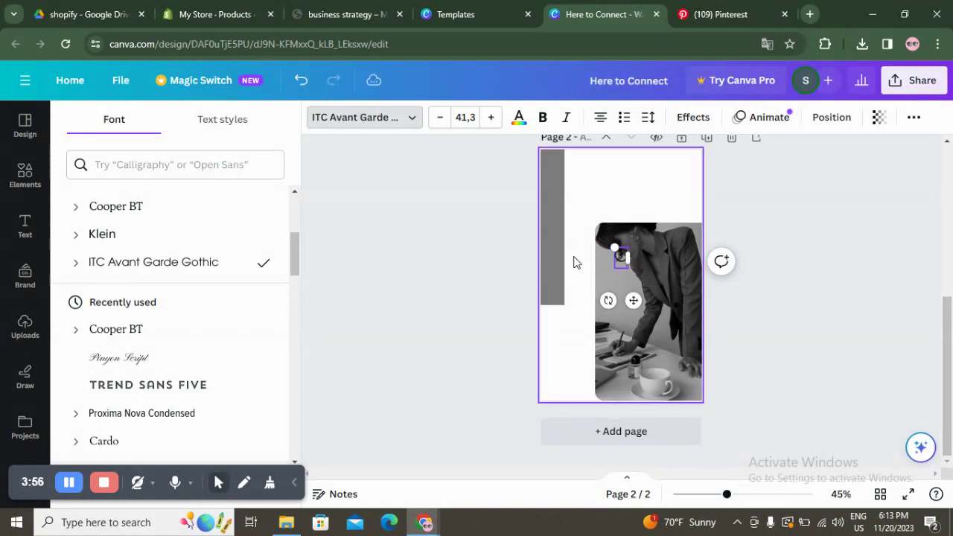
{"action": "type", "text": "COACH"}
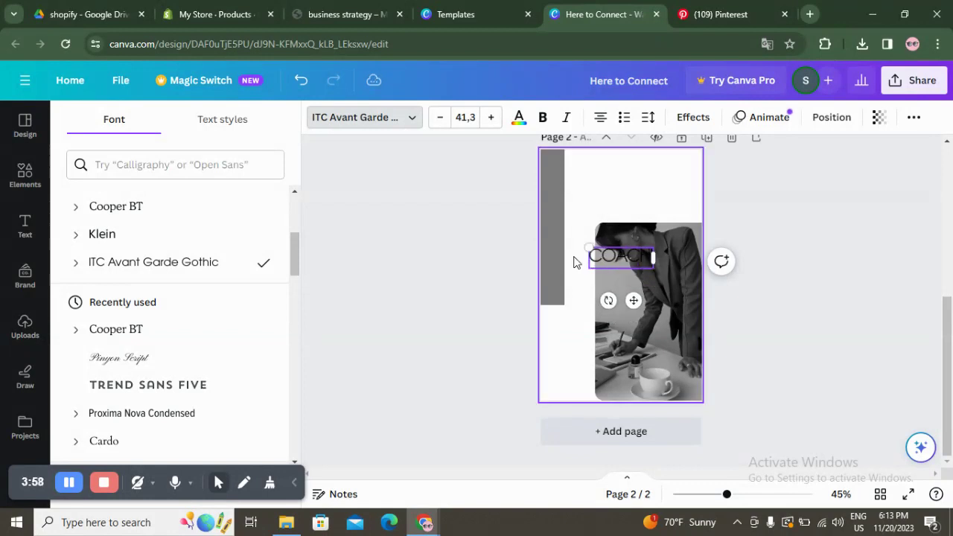
{"action": "type", "text": "ING GUIDE"}
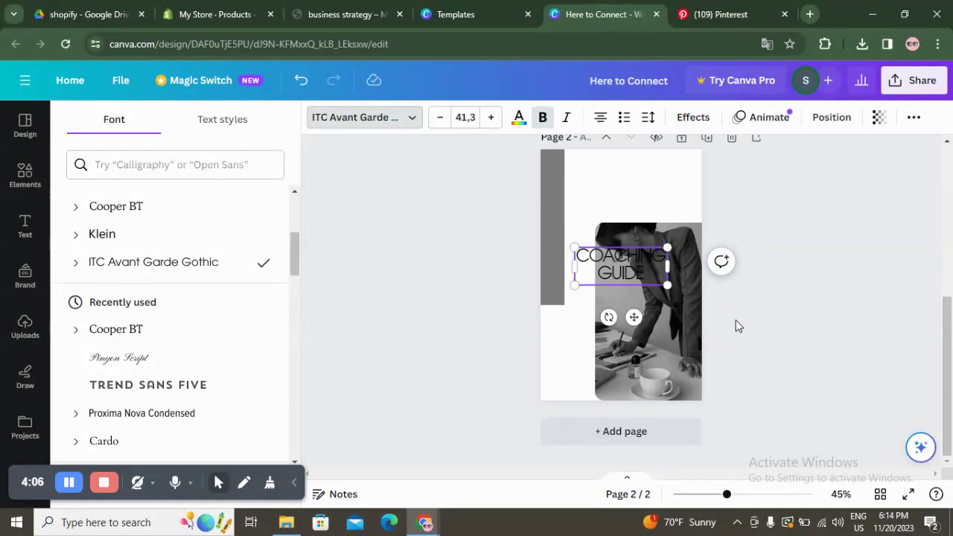
{"action": "key", "text": "Escape"}
Move the COACHING GUIDE title up to just above the photo, make both lines bold, and check against the template.
{"action": "left_click_drag", "start_coordinate": [652, 278], "coordinate": [641, 214]}
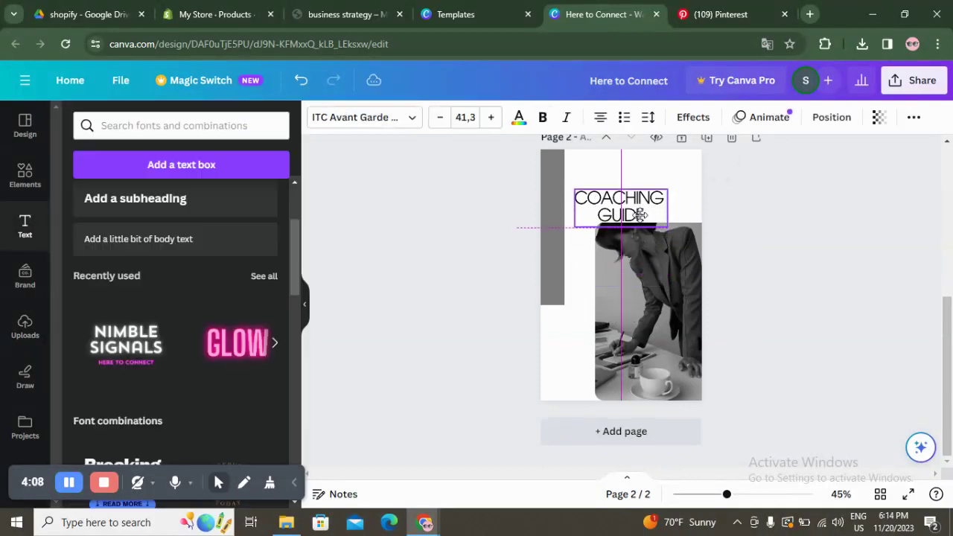
{"action": "double_click", "coordinate": [624, 203]}
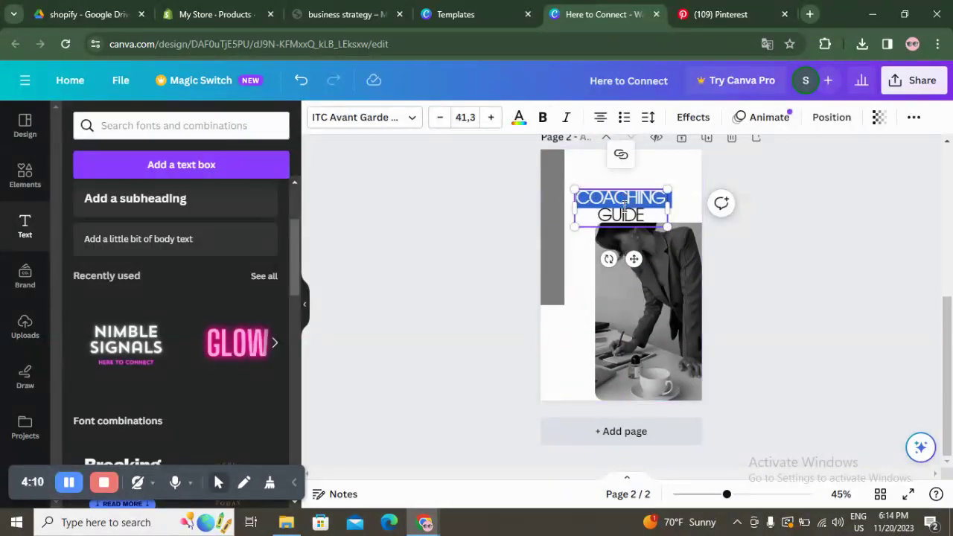
{"action": "double_click", "coordinate": [621, 215]}
{"action": "left_click", "coordinate": [621, 215]}
{"action": "double_click", "coordinate": [621, 215]}
{"action": "left_click_drag", "start_coordinate": [621, 216], "coordinate": [594, 195]}
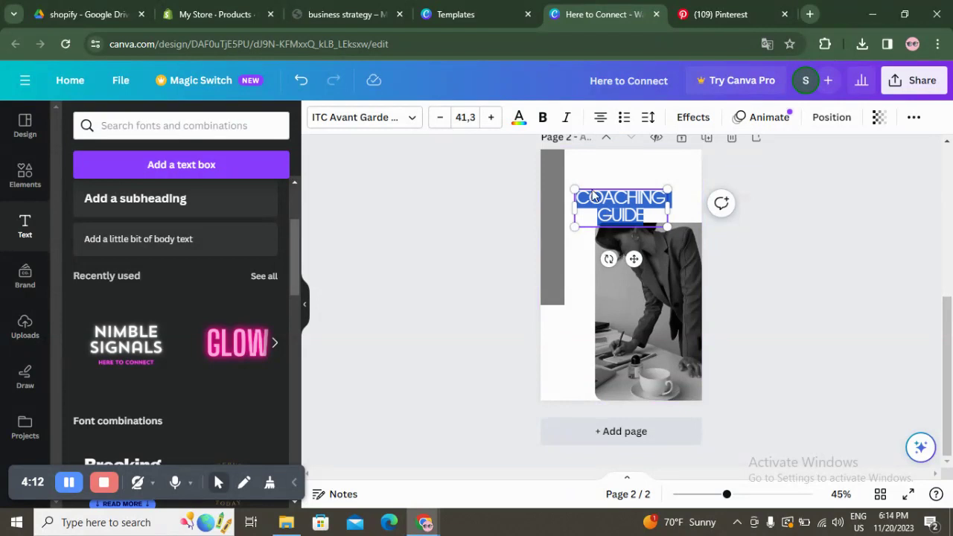
{"action": "left_click", "coordinate": [551, 118]}
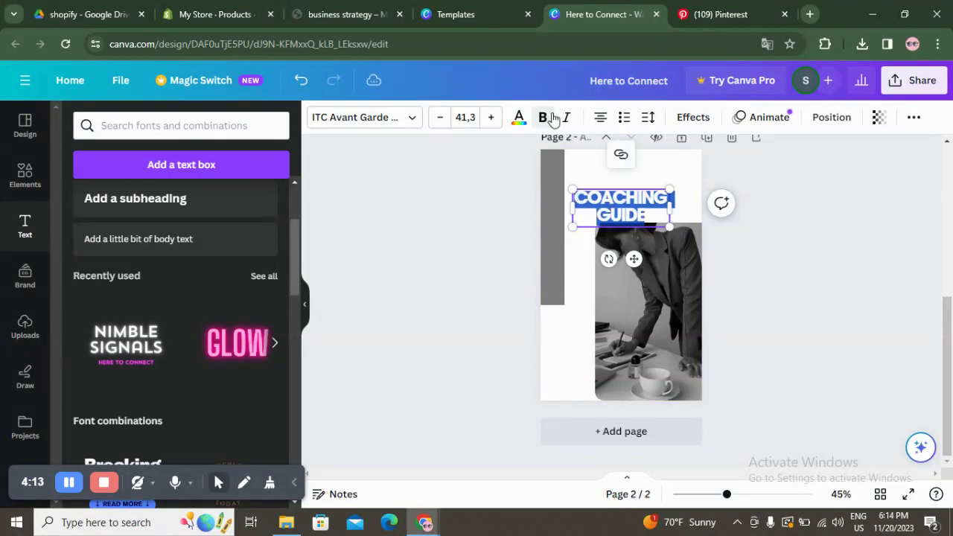
{"action": "left_click", "coordinate": [470, 239]}
{"action": "left_click", "coordinate": [429, 9]}
{"action": "left_click", "coordinate": [603, 14]}
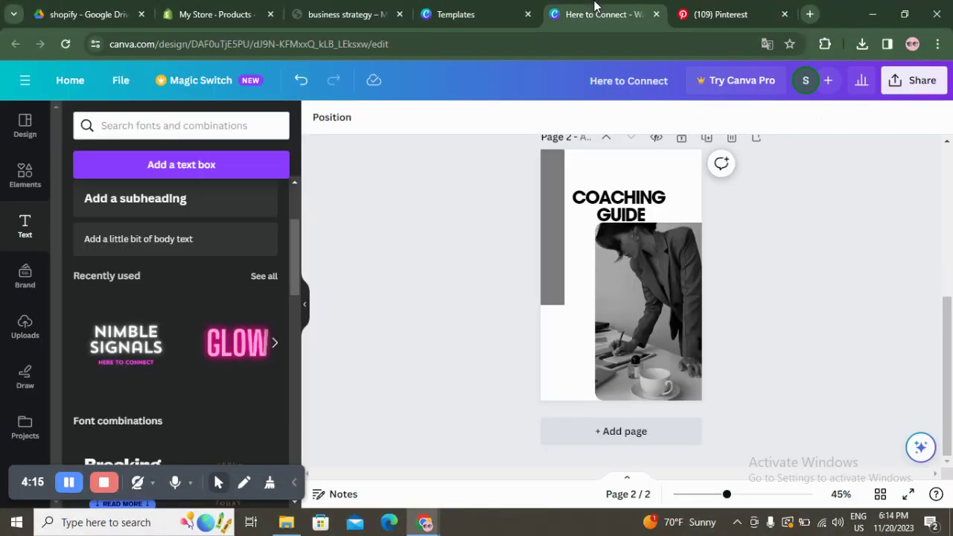
Left-align the COACHING GUIDE title and enlarge it to a font size of about 60.2, checking it against the template.
{"action": "left_click", "coordinate": [608, 225]}
{"action": "left_click", "coordinate": [600, 117]}
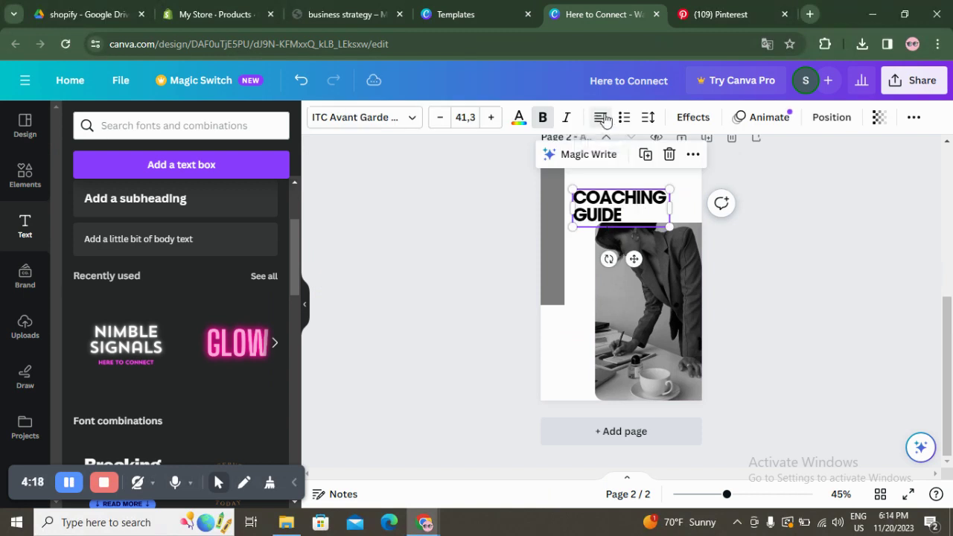
{"action": "left_click", "coordinate": [447, 14]}
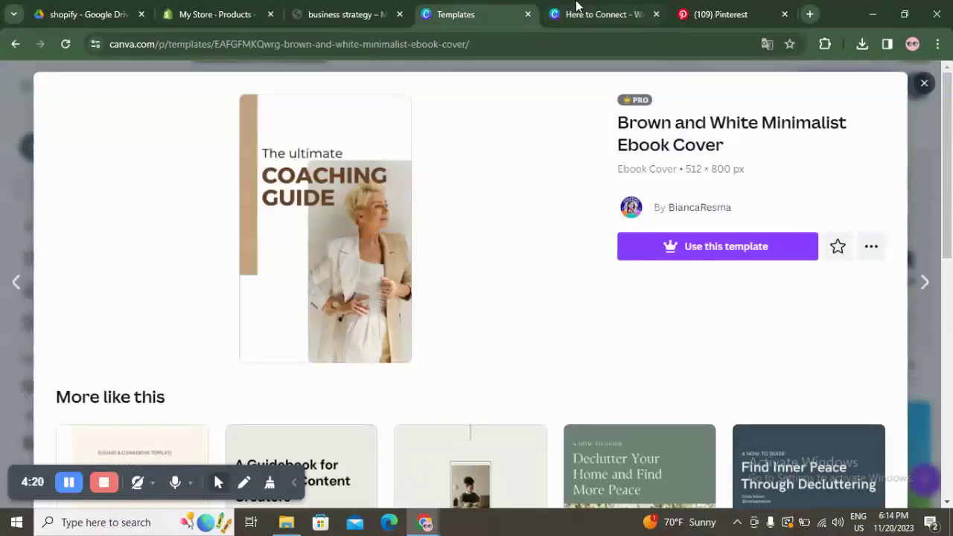
{"action": "left_click", "coordinate": [611, 14]}
{"action": "left_click_drag", "start_coordinate": [670, 228], "coordinate": [640, 239]}
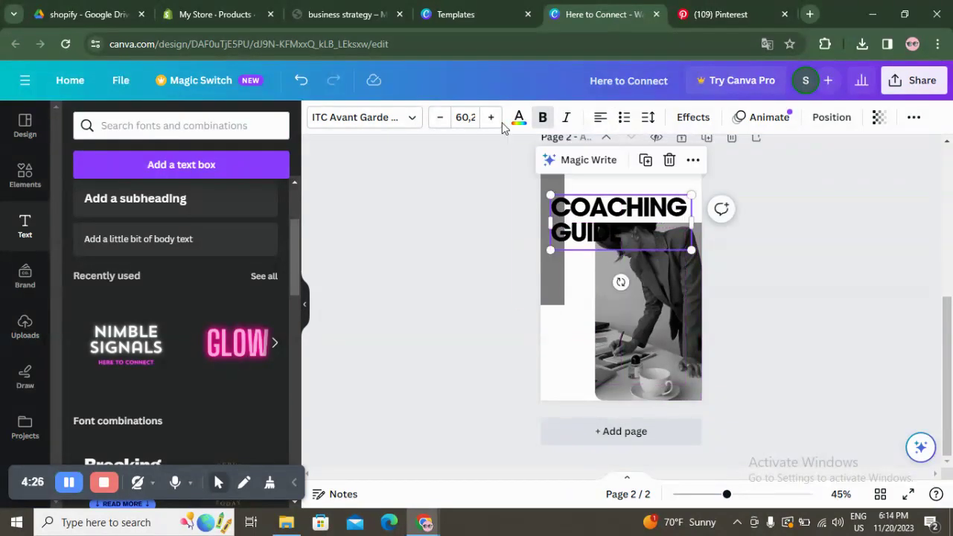
Color the COACHING GUIDE title beige from the photo colors and reduce it to about size 47.5, comparing it with the template.
{"action": "left_click", "coordinate": [519, 120]}
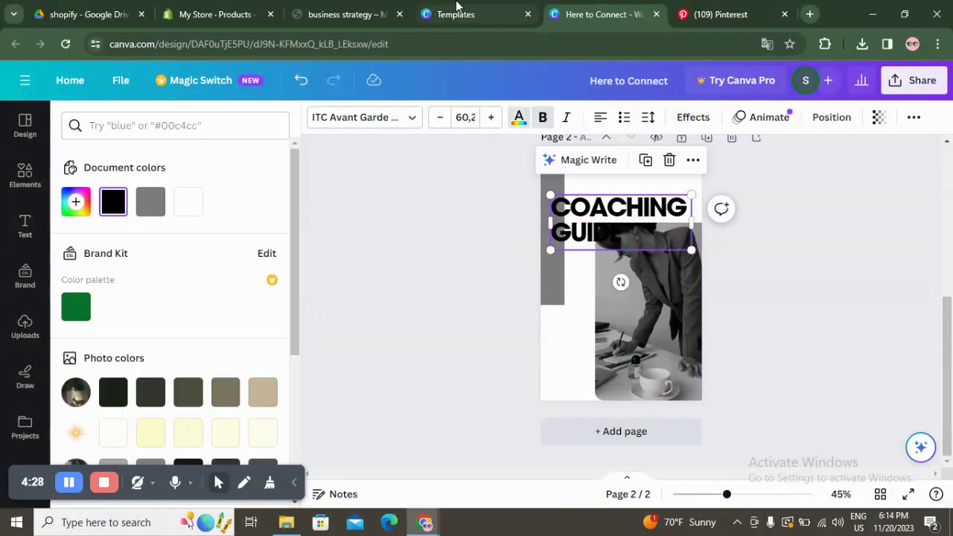
{"action": "left_click", "coordinate": [268, 397]}
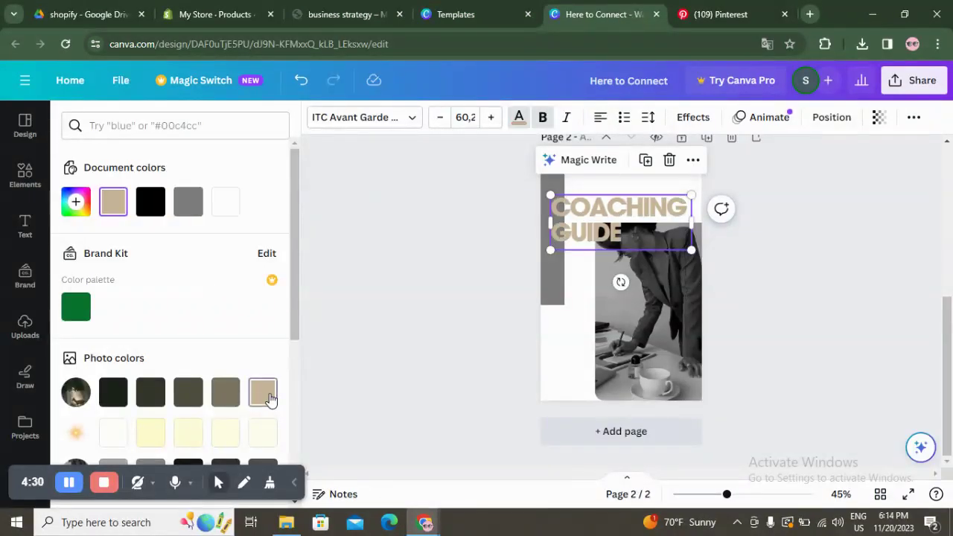
{"action": "left_click_drag", "start_coordinate": [691, 251], "coordinate": [639, 222]}
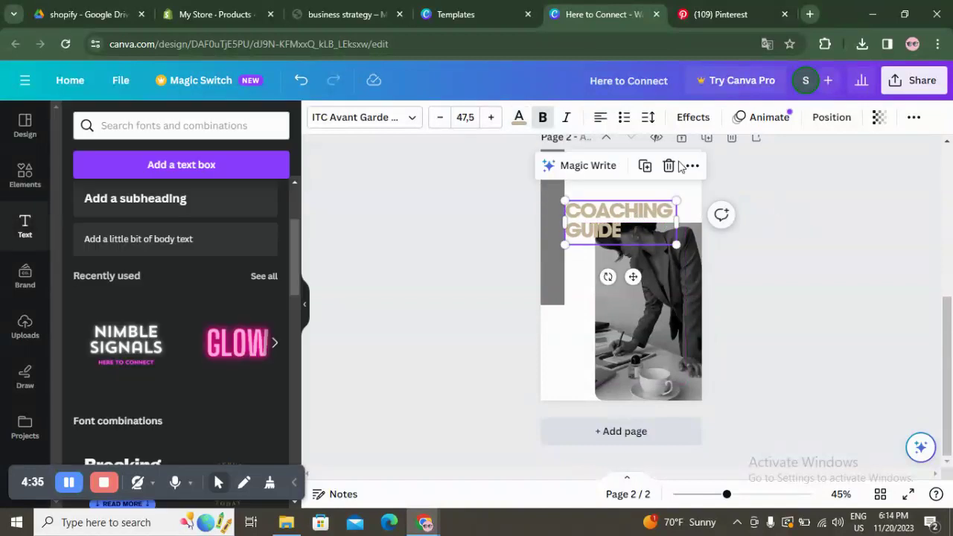
{"action": "left_click", "coordinate": [470, 10]}
{"action": "left_click", "coordinate": [596, 8]}
{"action": "left_click", "coordinate": [491, 7]}
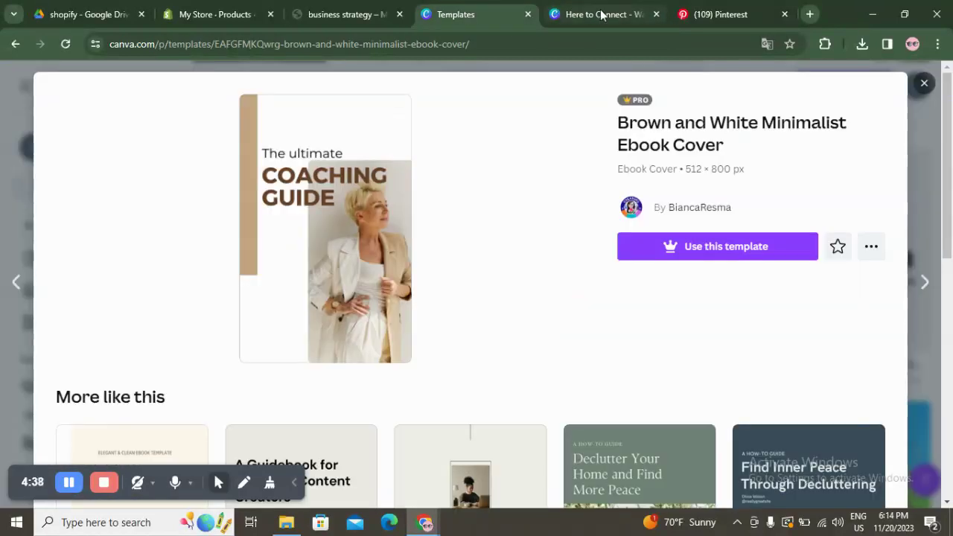
{"action": "left_click", "coordinate": [601, 14]}
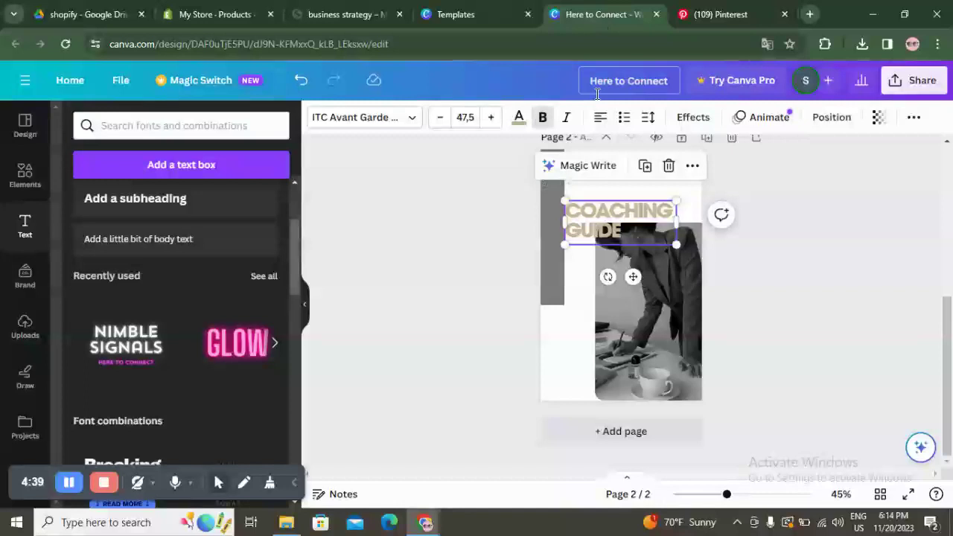
Add a text box on page 2 reading "THE utimate" as the line that introduces the title, following the template.
{"action": "left_click", "coordinate": [216, 165]}
{"action": "type", "text": "THE"}
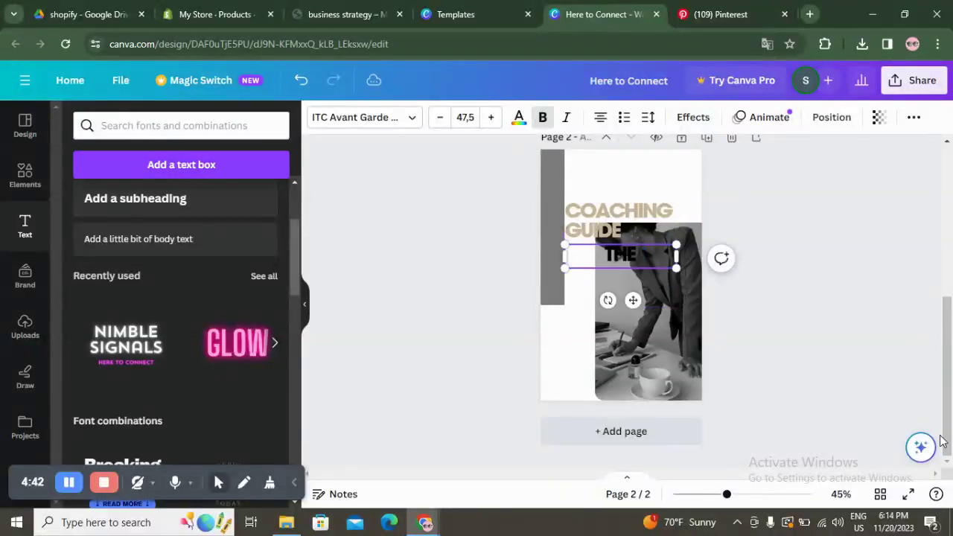
{"action": "left_click", "coordinate": [484, 12]}
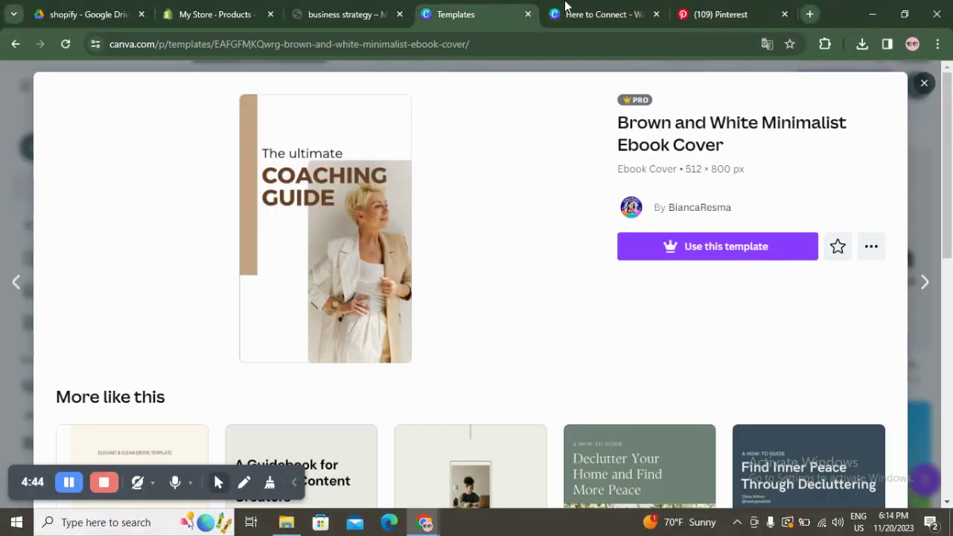
{"action": "left_click", "coordinate": [609, 7]}
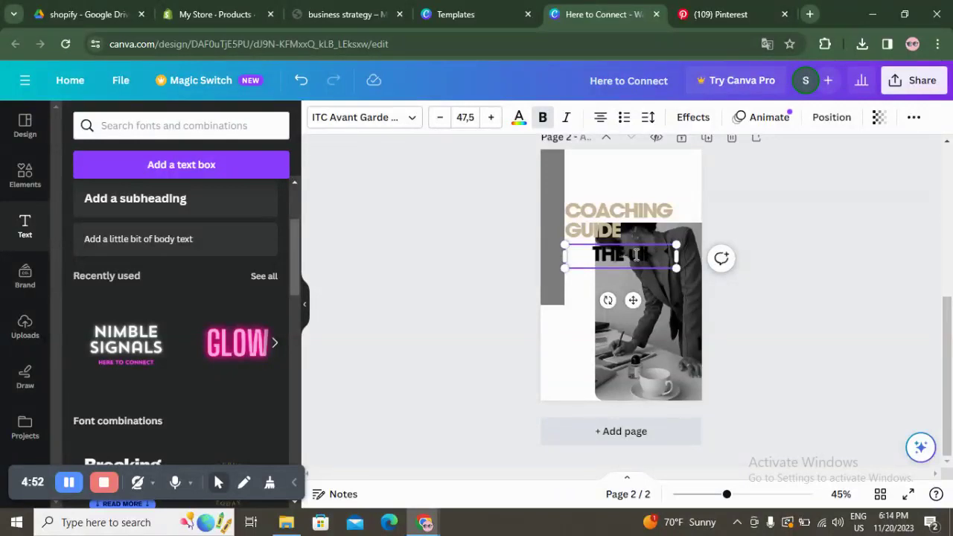
{"action": "type", "text": "timate"}
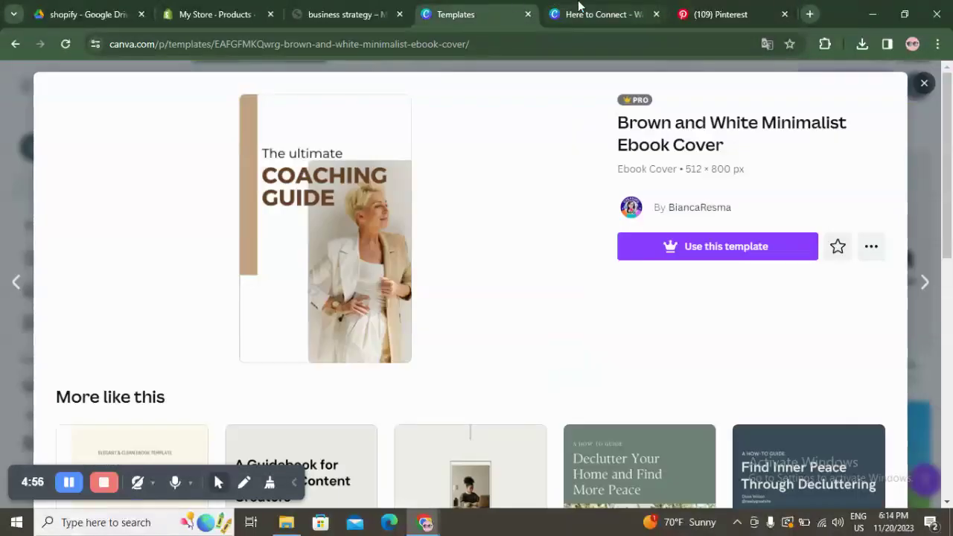
{"action": "left_click", "coordinate": [580, 7]}
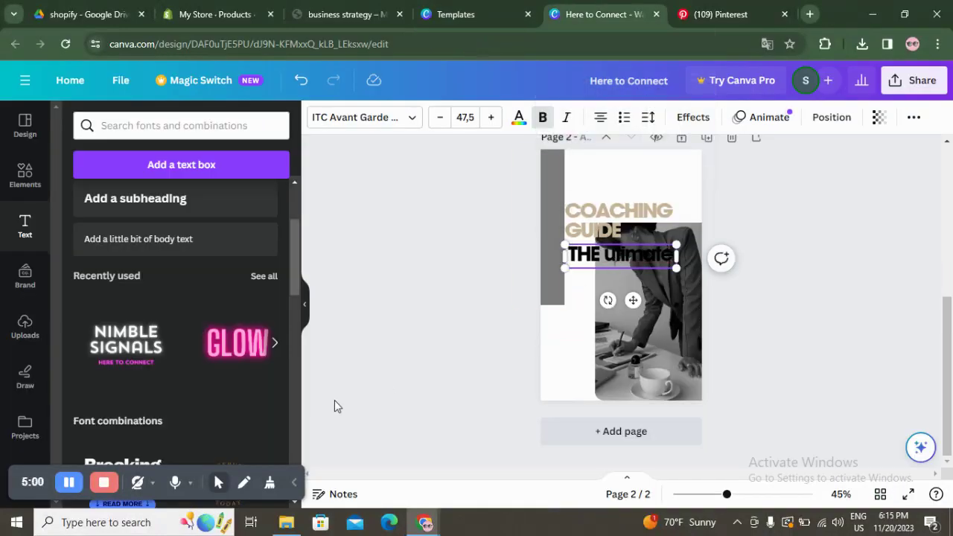
Set the "THE utimate" line in Cooper BT at about size 30.2 and place it just above the COACHING GUIDE title.
{"action": "left_click", "coordinate": [378, 125]}
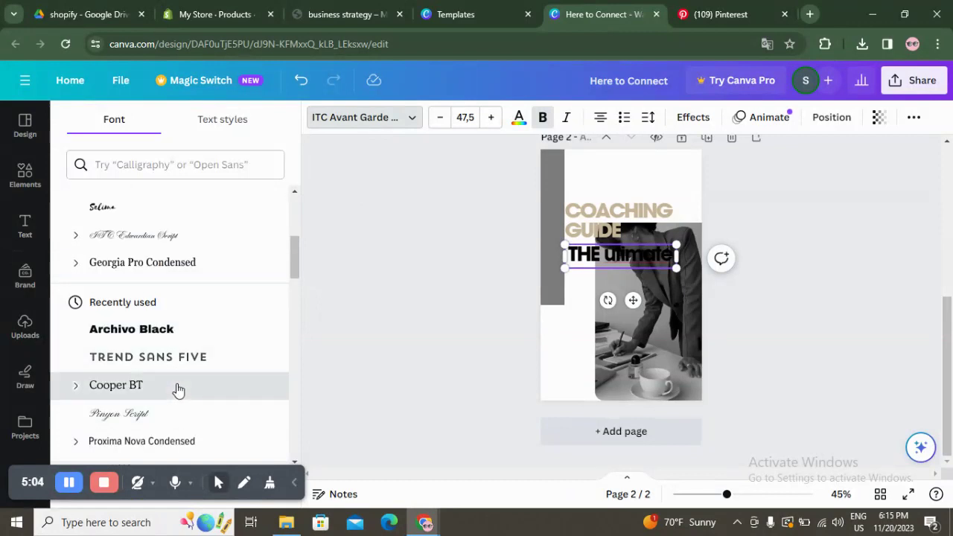
{"action": "left_click", "coordinate": [174, 387]}
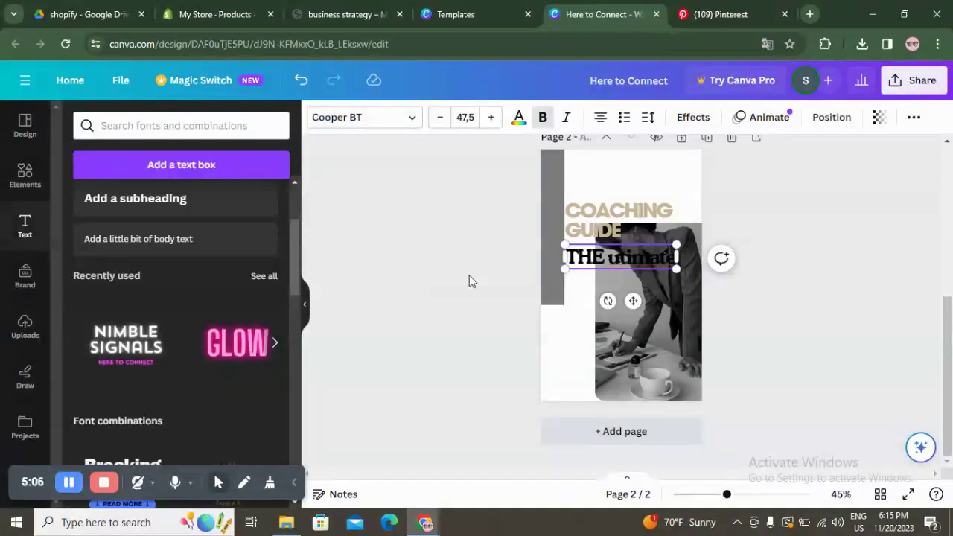
{"action": "left_click_drag", "start_coordinate": [624, 257], "coordinate": [626, 179]}
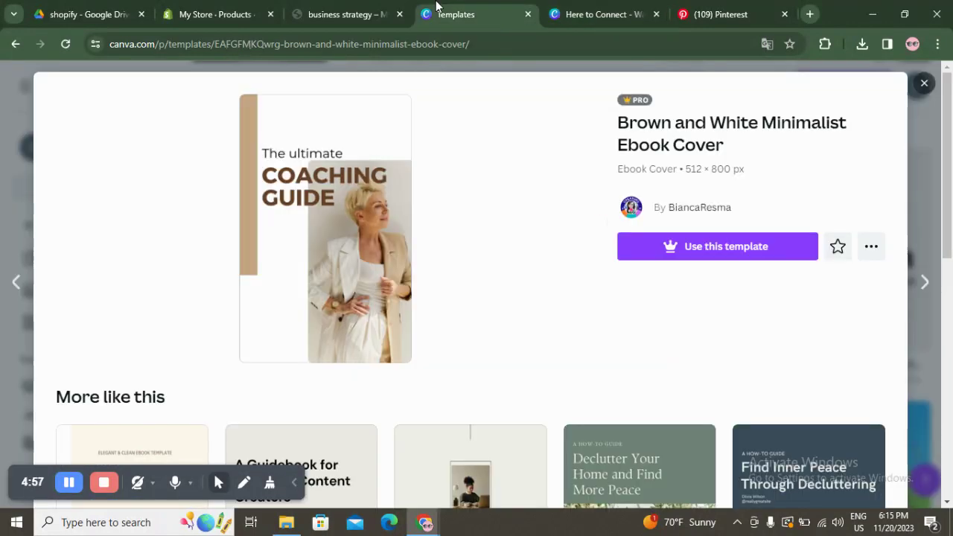
{"action": "left_click", "coordinate": [632, 9]}
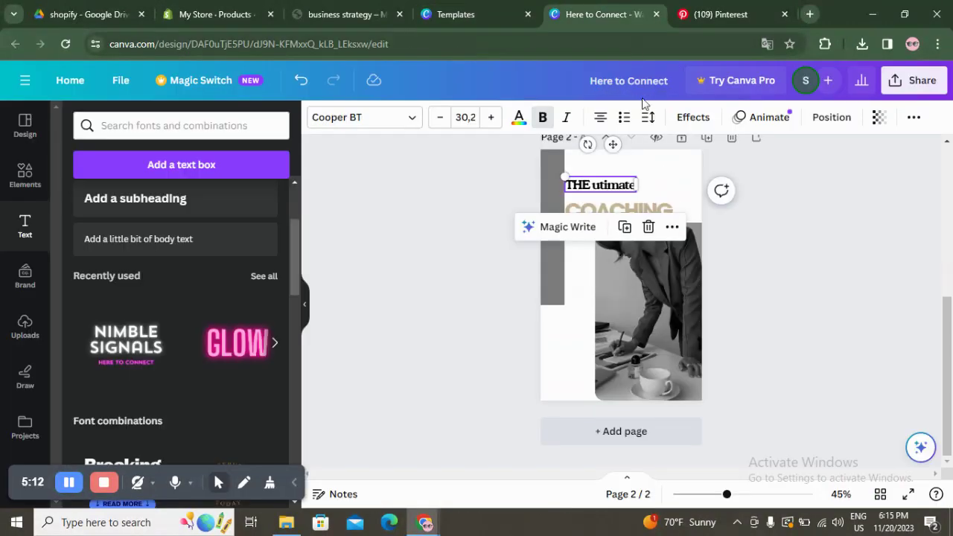
{"action": "left_click_drag", "start_coordinate": [611, 192], "coordinate": [617, 191]}
{"action": "left_click", "coordinate": [505, 8]}
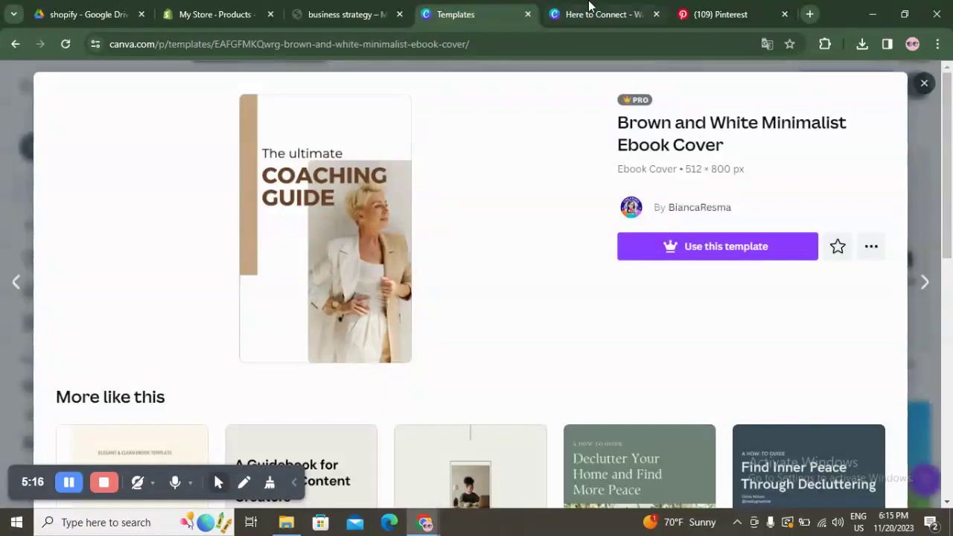
{"action": "left_click", "coordinate": [592, 8]}
{"action": "left_click", "coordinate": [734, 177]}
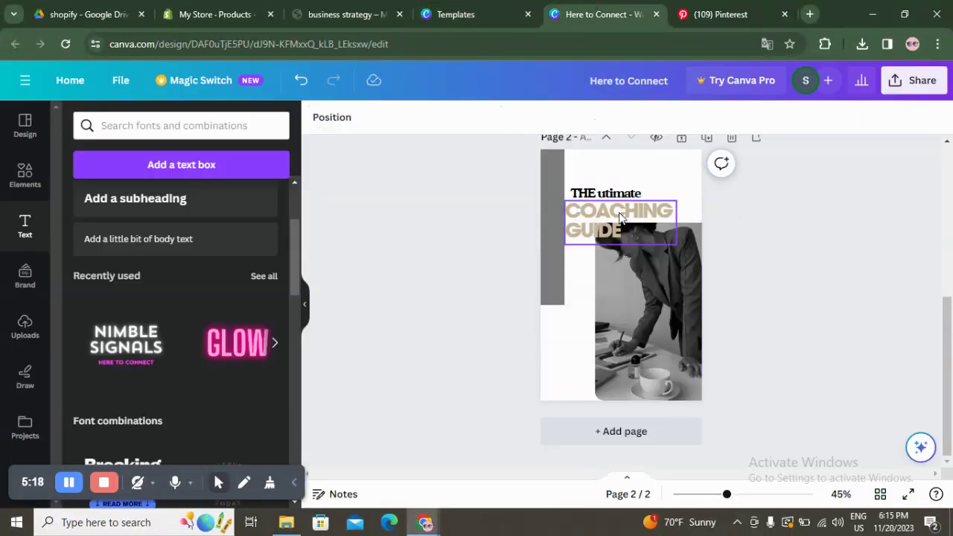
Raise the "THE utimate" line and the COACHING GUIDE title slightly, and shift the photo down to just below the title.
{"action": "left_click_drag", "start_coordinate": [613, 187], "coordinate": [613, 174]}
{"action": "left_click", "coordinate": [616, 208]}
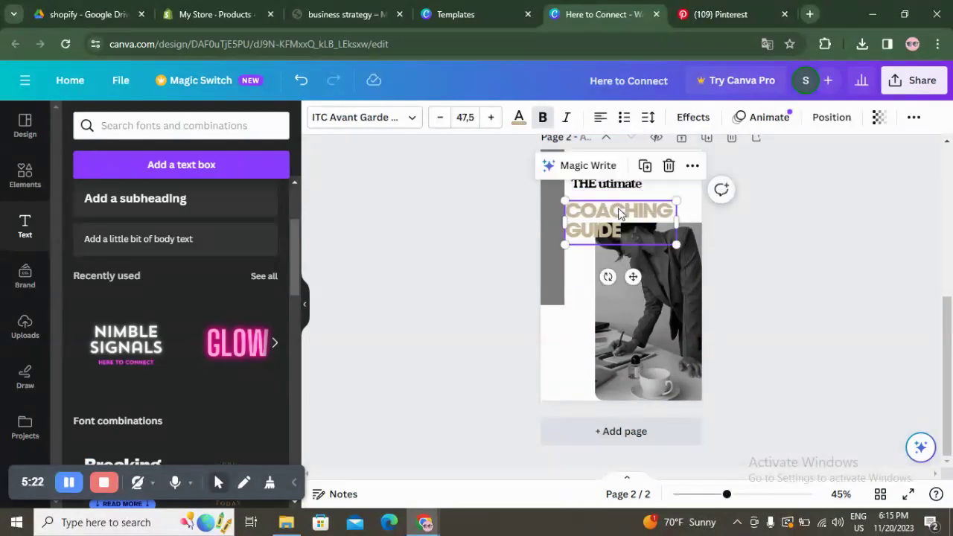
{"action": "left_click_drag", "start_coordinate": [615, 209], "coordinate": [623, 199]}
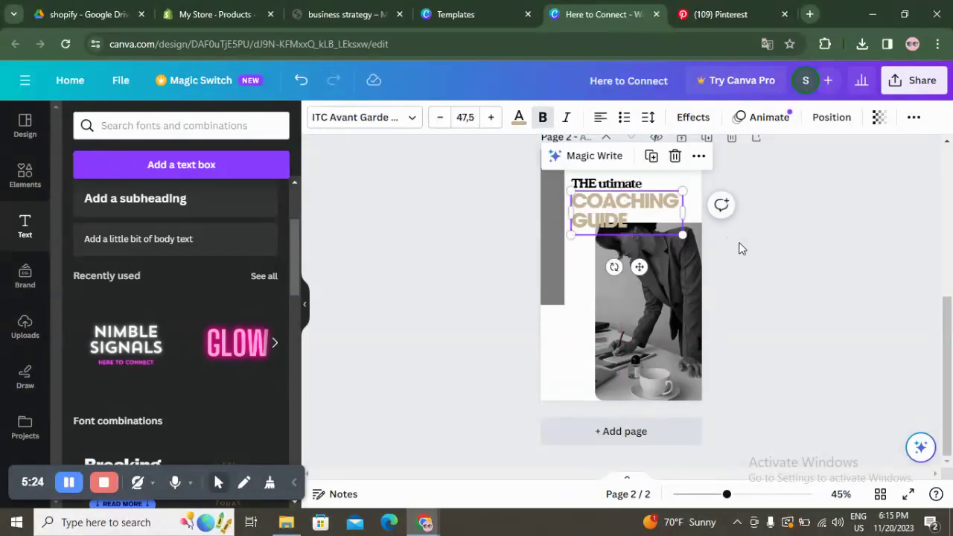
{"action": "left_click", "coordinate": [766, 266]}
{"action": "left_click_drag", "start_coordinate": [663, 341], "coordinate": [668, 354]}
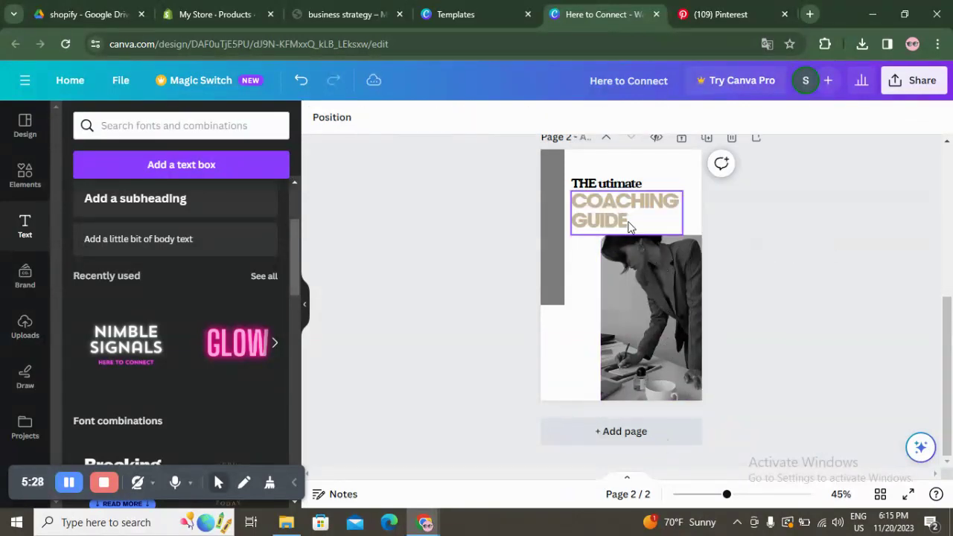
Align the title and the "THE utimate" line along the gray bar's edge, close together, and compare with the template.
{"action": "left_click_drag", "start_coordinate": [628, 226], "coordinate": [604, 222]}
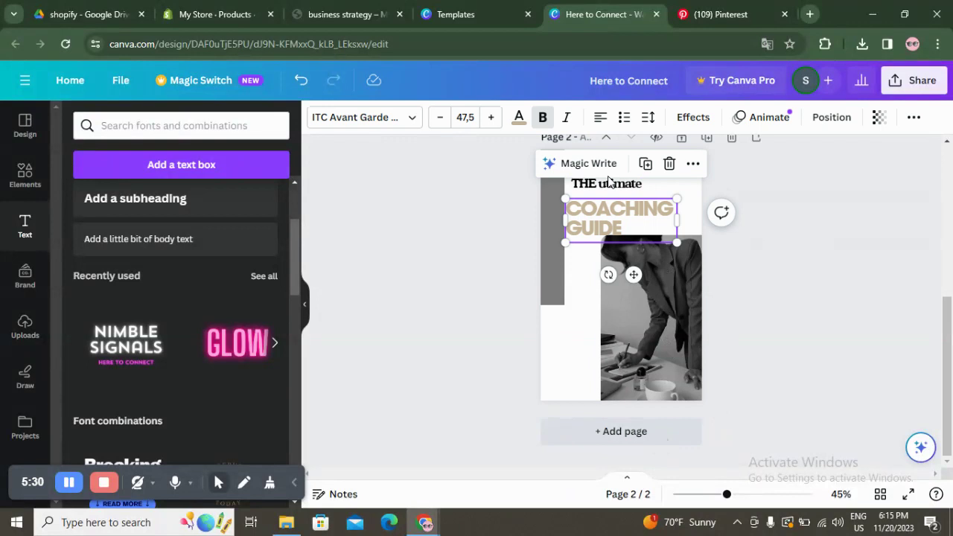
{"action": "left_click_drag", "start_coordinate": [610, 184], "coordinate": [611, 192]}
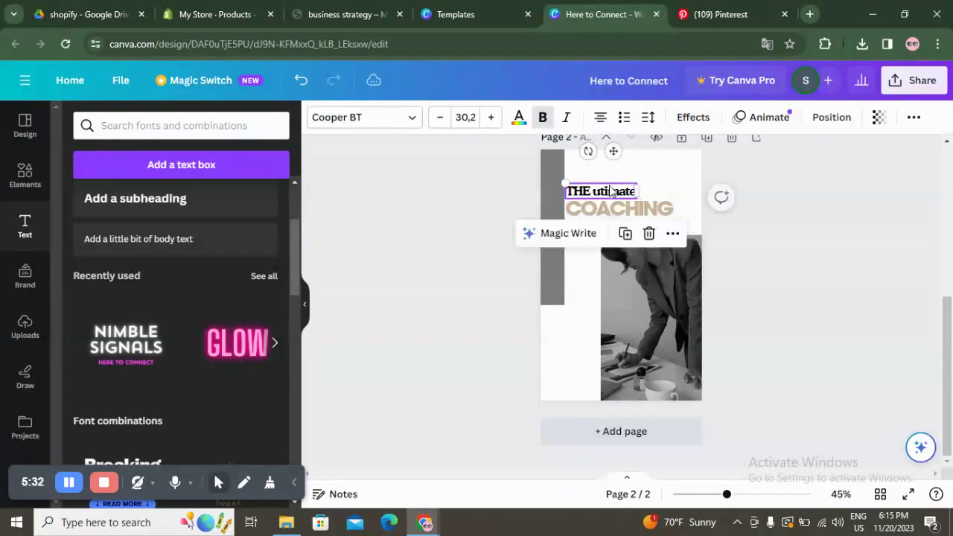
{"action": "left_click", "coordinate": [481, 14]}
{"action": "left_click", "coordinate": [571, 9]}
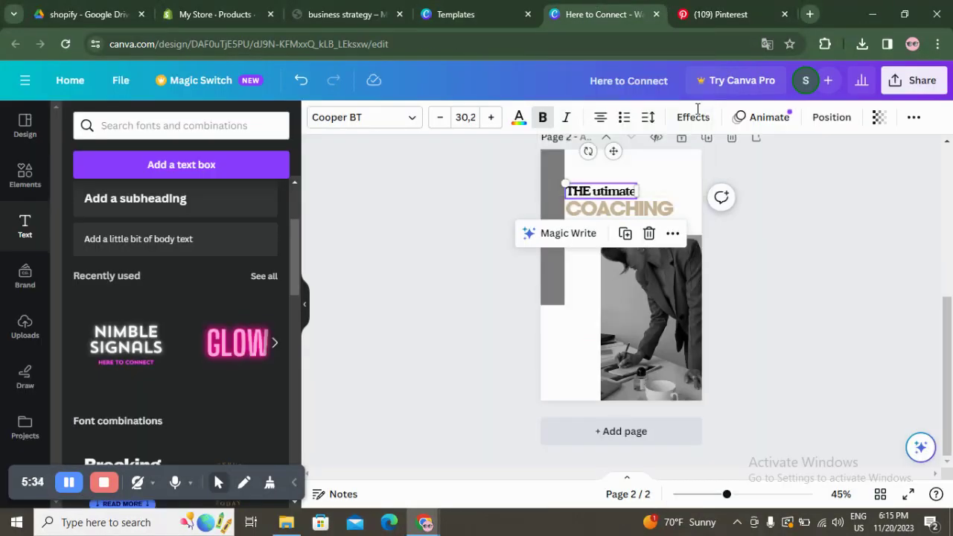
{"action": "left_click", "coordinate": [801, 274]}
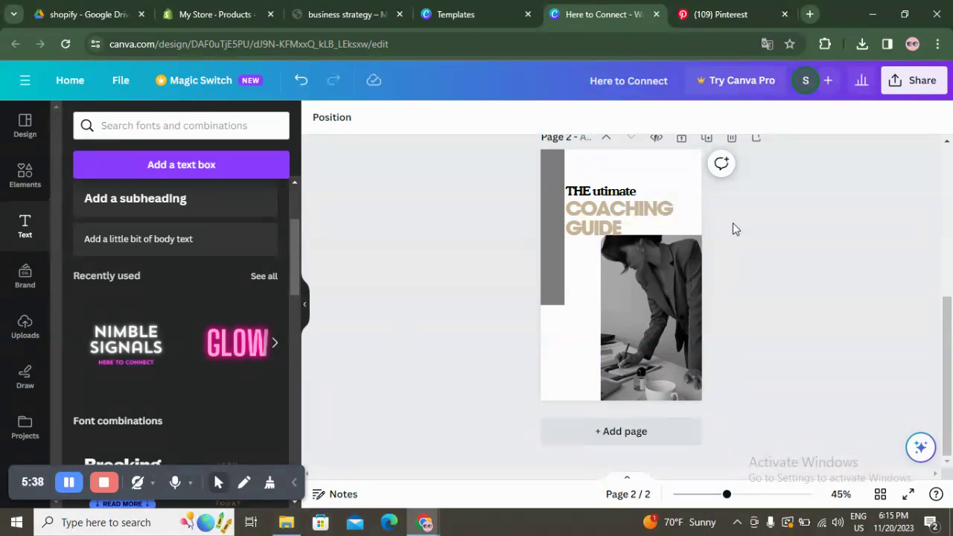
Change the gray bar's shape to a rounded rectangle and shorten it slightly from below.
{"action": "left_click", "coordinate": [26, 179]}
{"action": "left_click", "coordinate": [548, 287]}
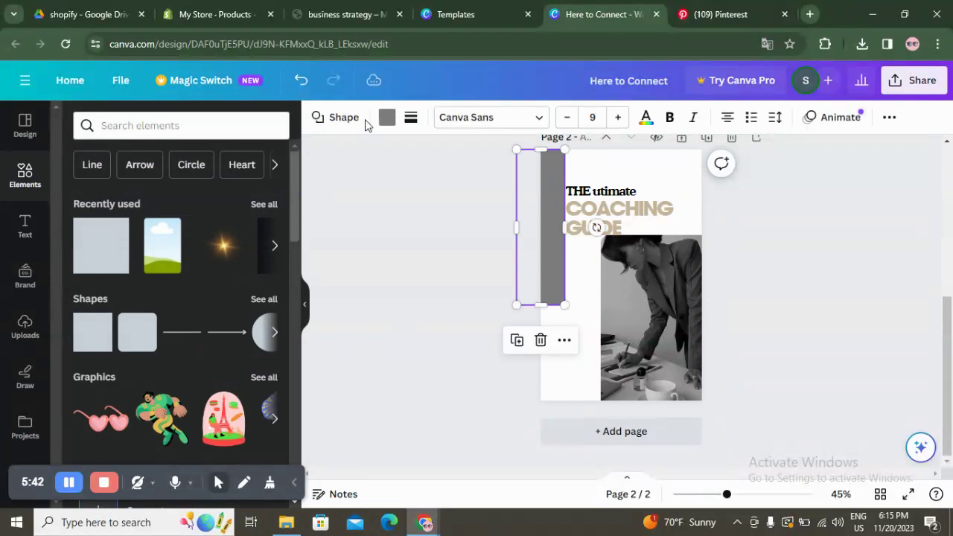
{"action": "left_click", "coordinate": [335, 117]}
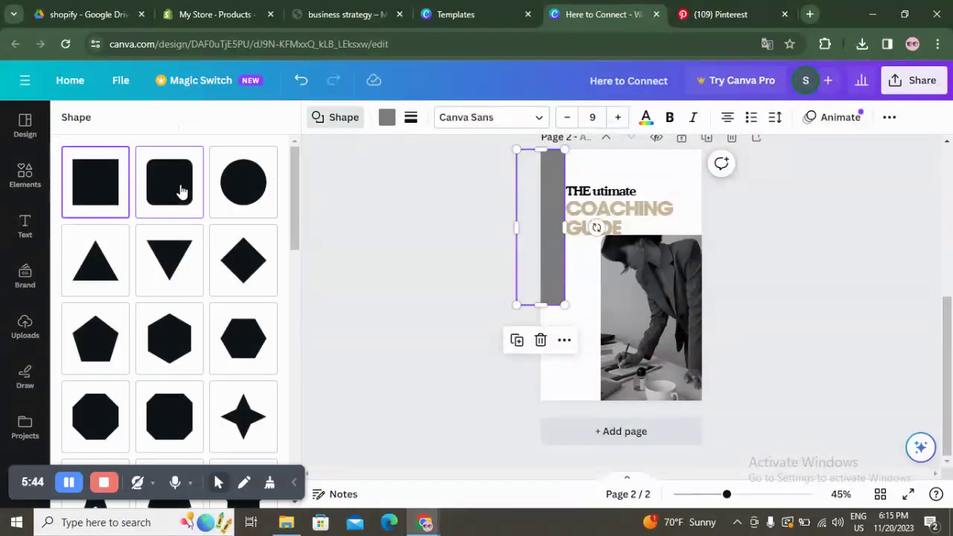
{"action": "left_click", "coordinate": [181, 192]}
{"action": "left_click_drag", "start_coordinate": [542, 200], "coordinate": [533, 299]}
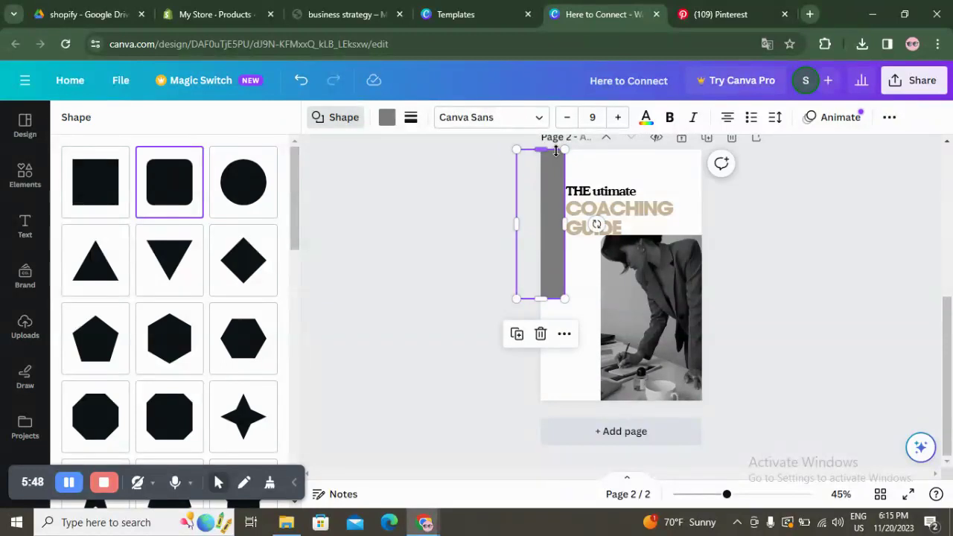
{"action": "left_click_drag", "start_coordinate": [556, 152], "coordinate": [555, 150]}
{"action": "left_click", "coordinate": [691, 308]}
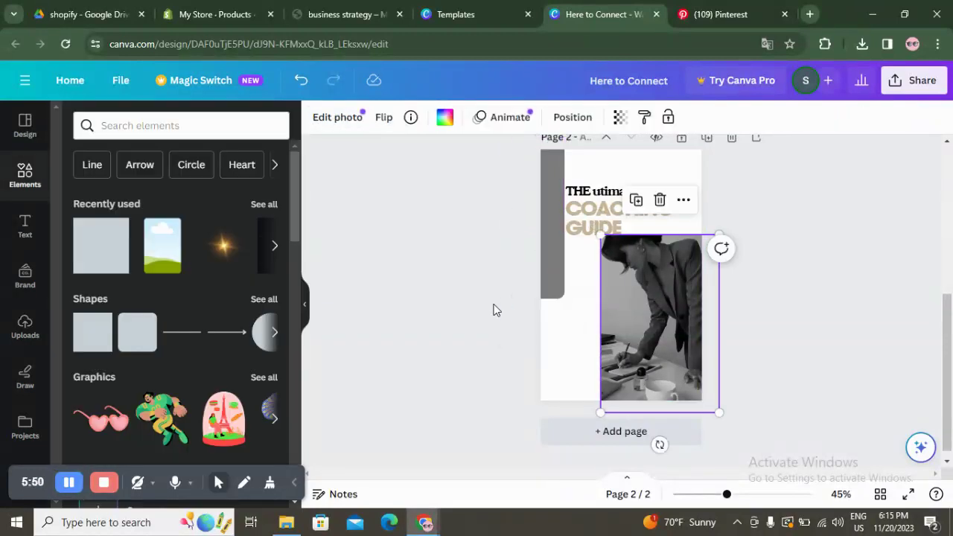
{"action": "left_click", "coordinate": [761, 328]}
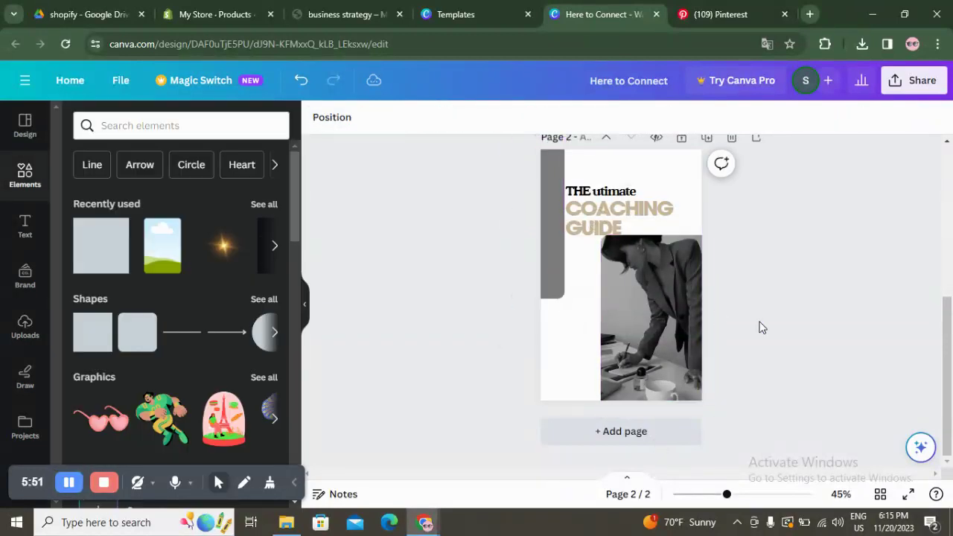
Recolor the COACHING GUIDE title with the lightest of the photo's three dark gray tones, after checking the template.
{"action": "left_click", "coordinate": [604, 195]}
{"action": "left_click", "coordinate": [611, 210]}
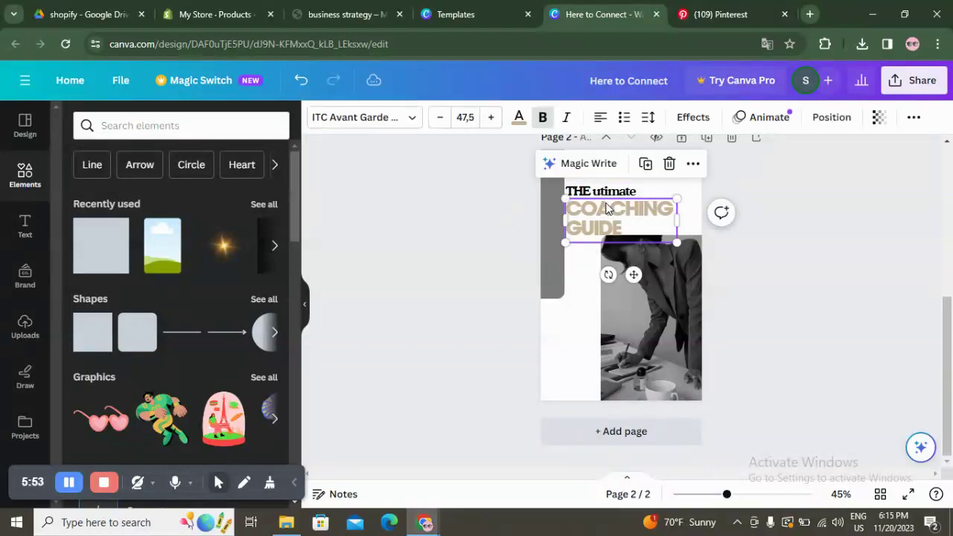
{"action": "left_click", "coordinate": [485, 10]}
{"action": "left_click", "coordinate": [623, 7]}
{"action": "left_click", "coordinate": [519, 119]}
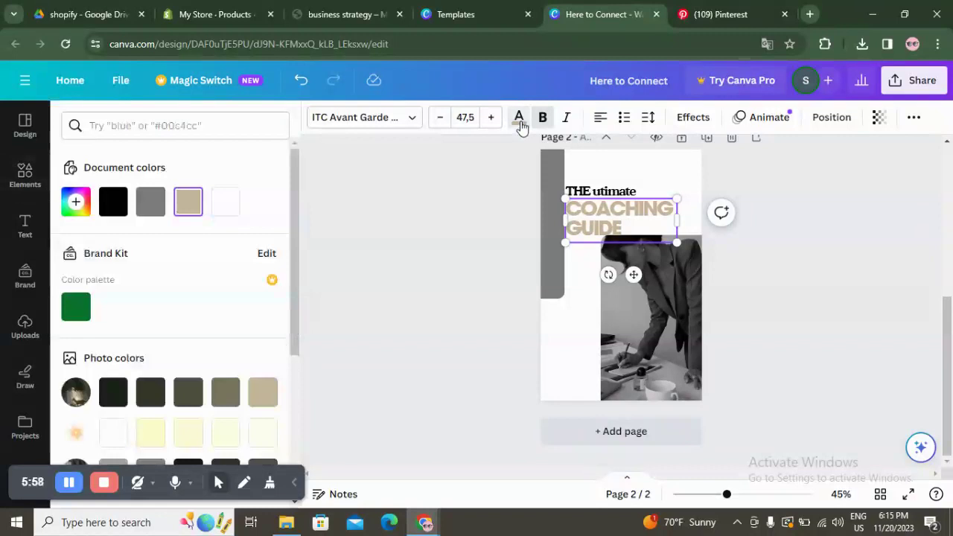
{"action": "scroll", "coordinate": [190, 403], "scroll_direction": "down", "scroll_amount": 1}
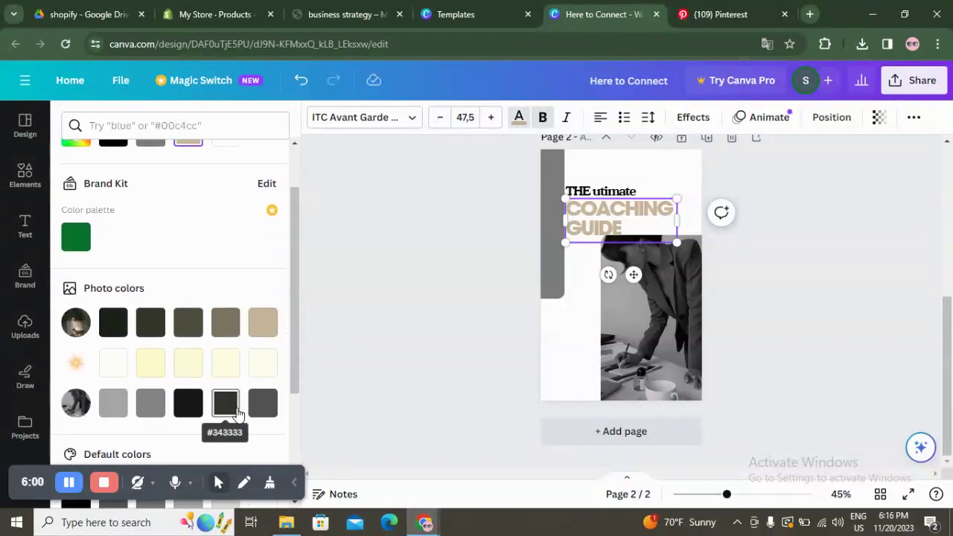
{"action": "left_click", "coordinate": [263, 409]}
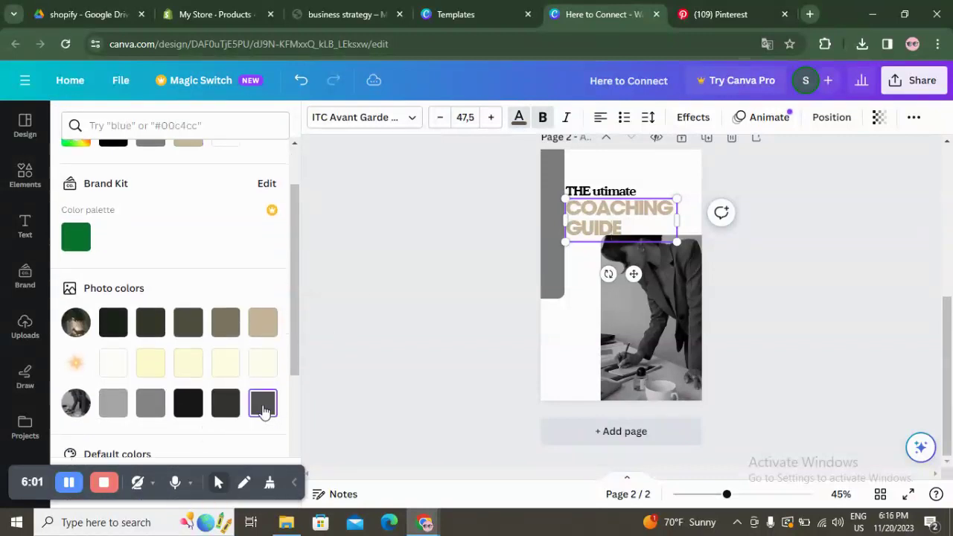
Try the photo's darkest near-black tone on the whole COACHING GUIDE title.
{"action": "double_click", "coordinate": [629, 208]}
{"action": "left_click", "coordinate": [623, 228]}
{"action": "left_click_drag", "start_coordinate": [623, 228], "coordinate": [588, 208]}
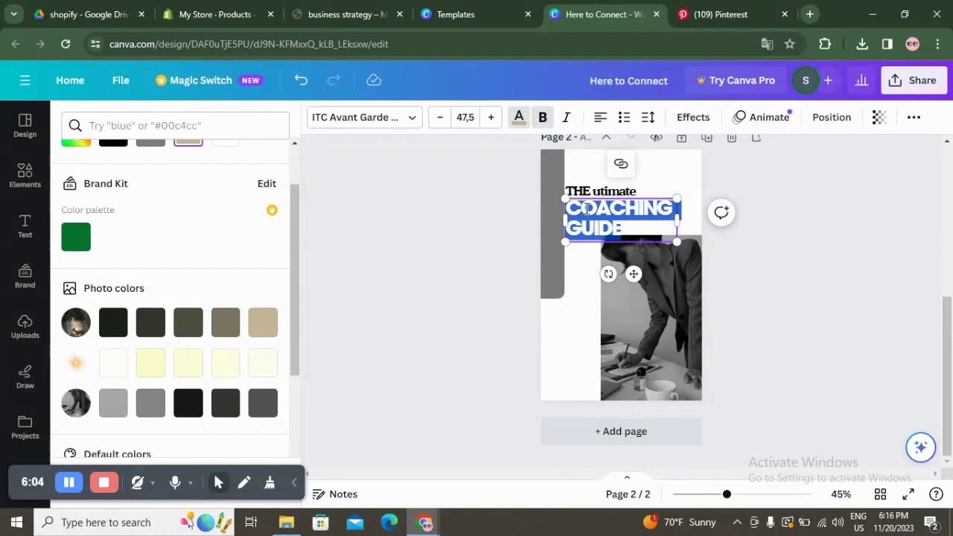
{"action": "left_click", "coordinate": [226, 403]}
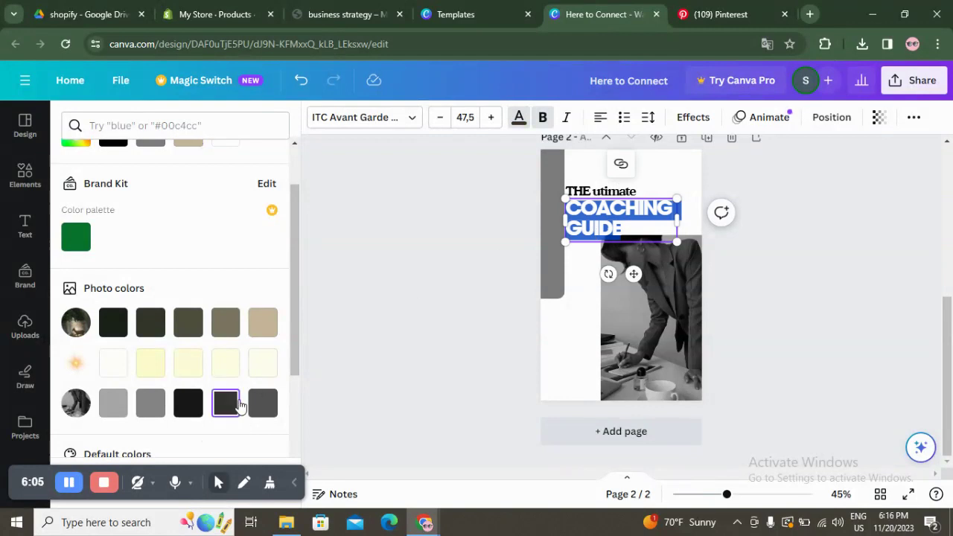
{"action": "left_click", "coordinate": [188, 403]}
{"action": "key", "text": "Escape"}
{"action": "key", "text": "Escape"}
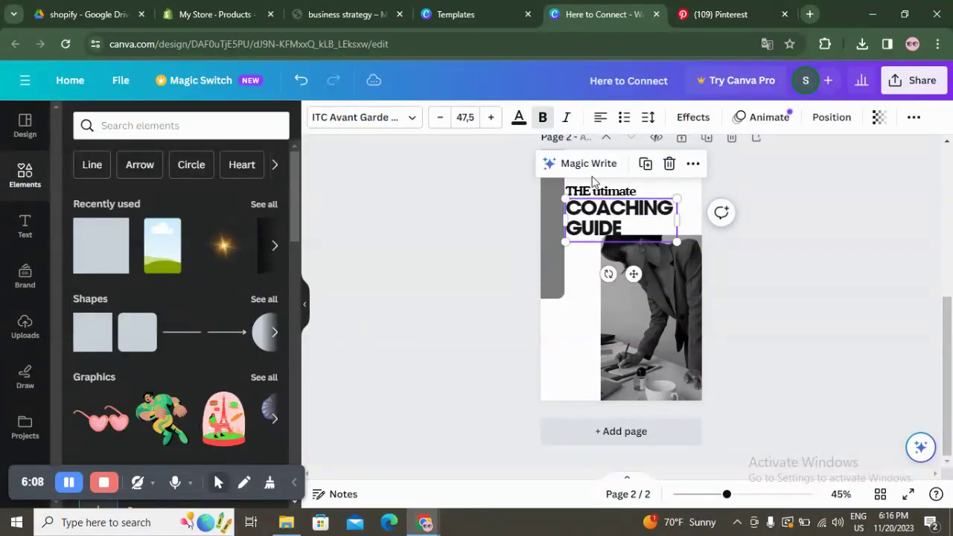
Compare the photo's gray tones on the COACHING GUIDE title and apply the middle one of its three dark grays.
{"action": "left_click", "coordinate": [530, 123]}
{"action": "scroll", "coordinate": [127, 362], "scroll_direction": "down", "scroll_amount": 3}
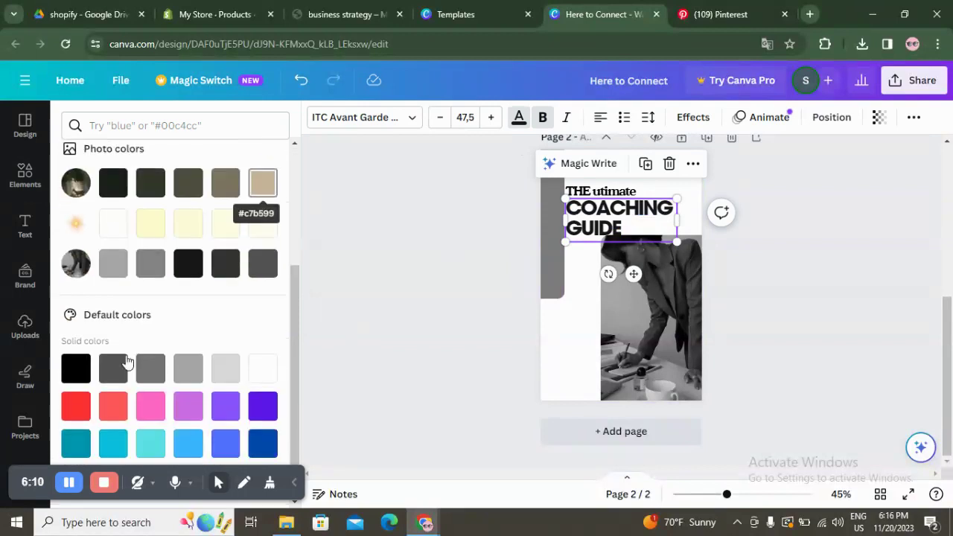
{"action": "left_click", "coordinate": [151, 265]}
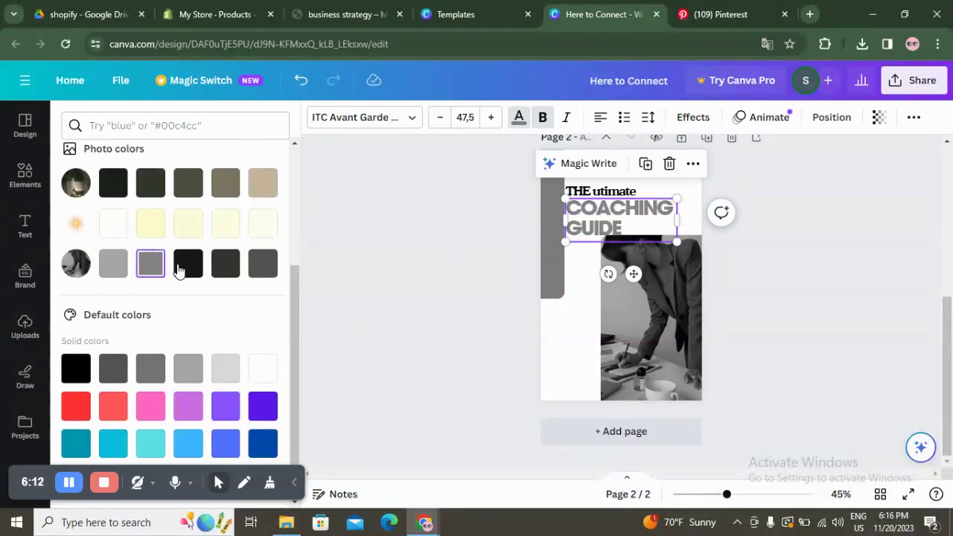
{"action": "left_click", "coordinate": [264, 266]}
{"action": "left_click", "coordinate": [227, 267]}
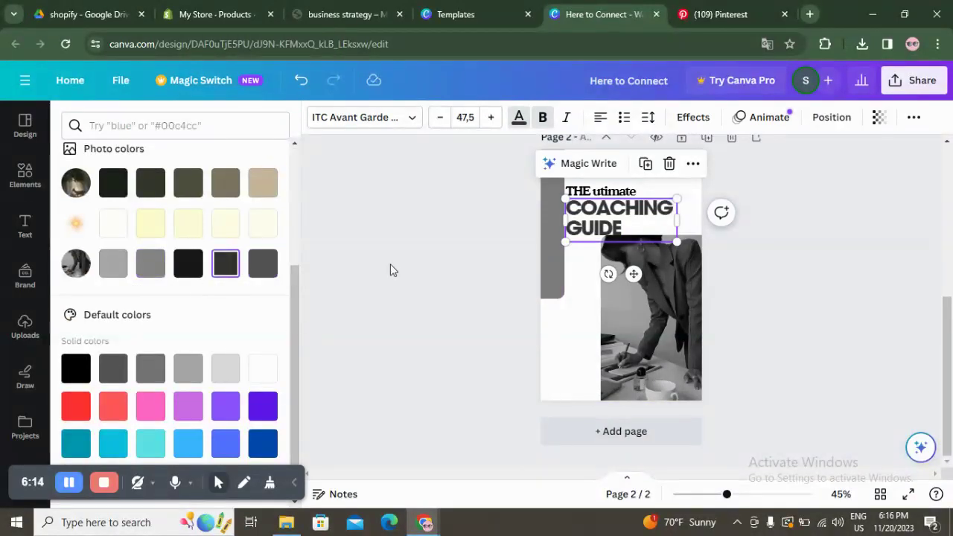
Recolor the "THE utimate" line with the forest photo's beige tone #c7b599, after trying the pale yellow and darker brown tones.
{"action": "left_click", "coordinate": [612, 194]}
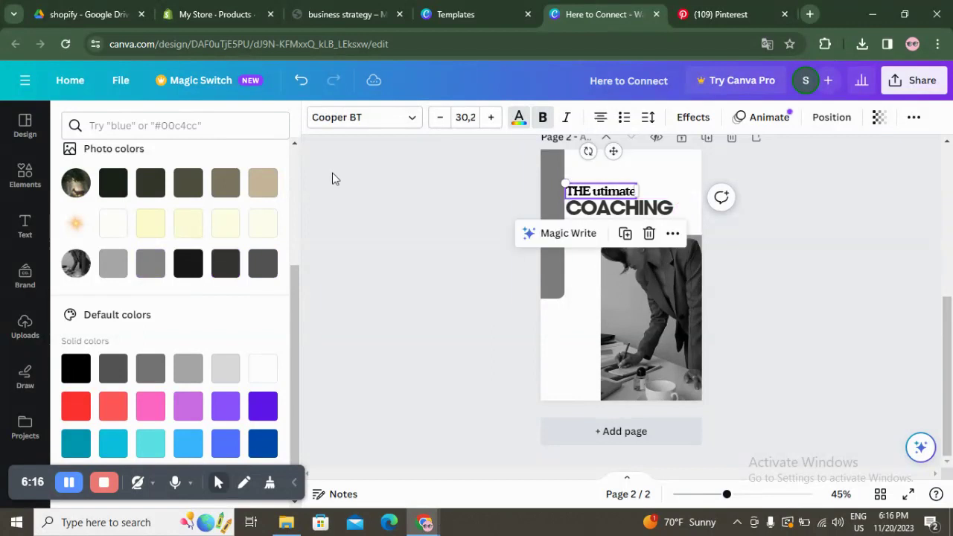
{"action": "left_click", "coordinate": [262, 192]}
{"action": "left_click", "coordinate": [221, 229]}
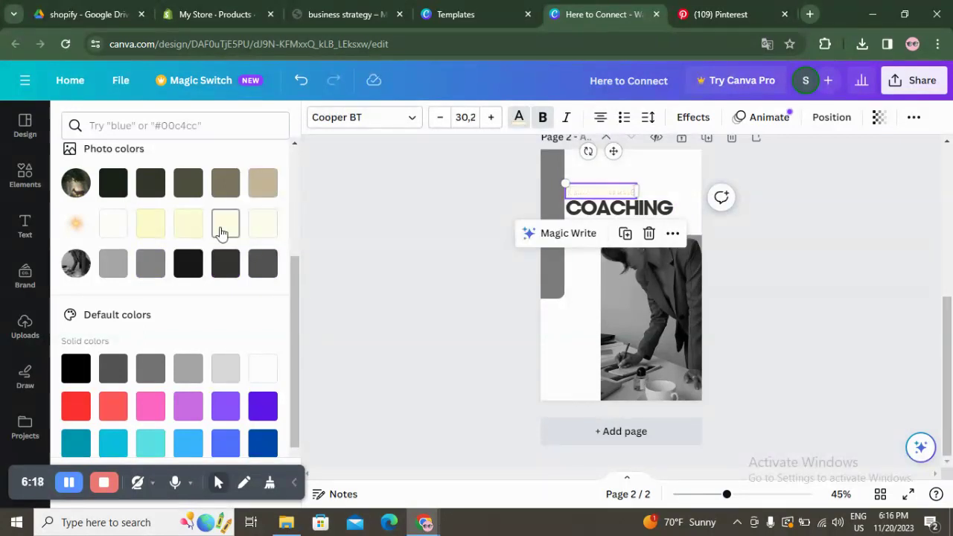
{"action": "left_click", "coordinate": [257, 233]}
{"action": "left_click", "coordinate": [273, 181]}
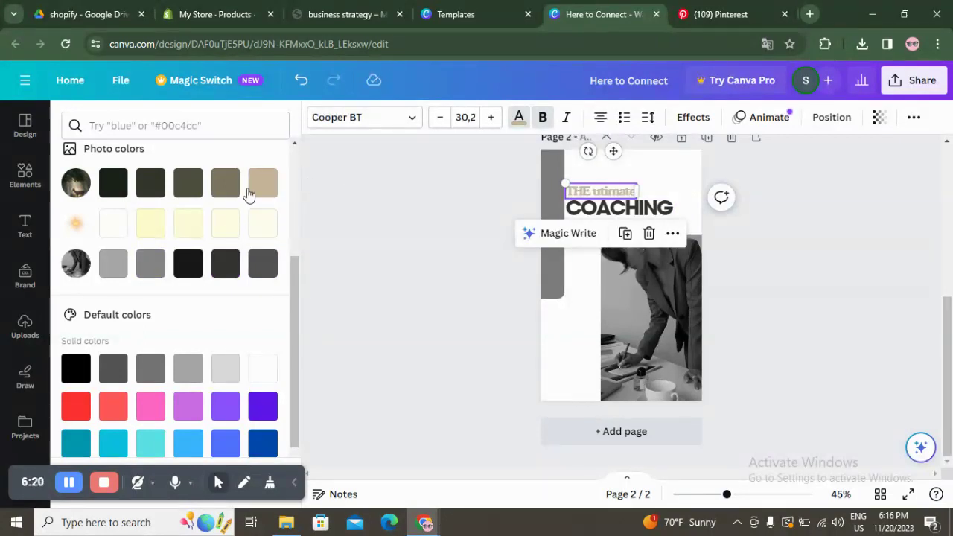
{"action": "left_click", "coordinate": [225, 184]}
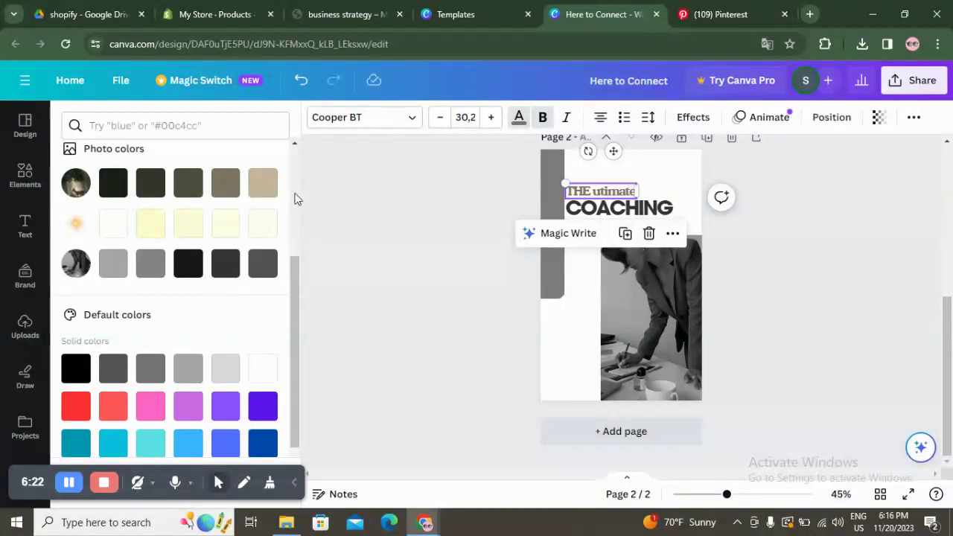
{"action": "left_click", "coordinate": [261, 186]}
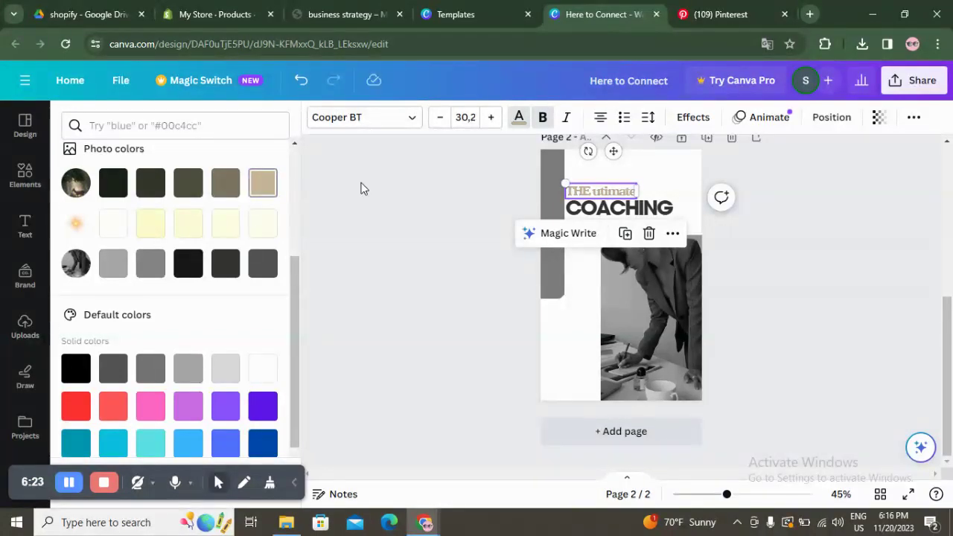
{"action": "left_click", "coordinate": [475, 217]}
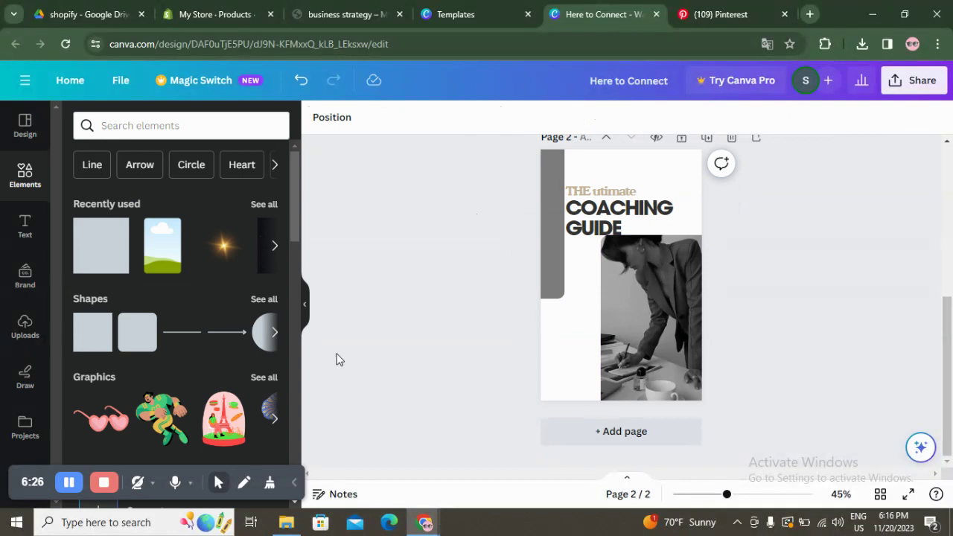
Browse the recently used elements for a decoration that suits the cover, and compare page 2 with page 1.
{"action": "mouse_move", "coordinate": [237, 232]}
{"action": "left_click", "coordinate": [257, 212]}
{"action": "scroll", "coordinate": [228, 277], "scroll_direction": "down", "scroll_amount": 5}
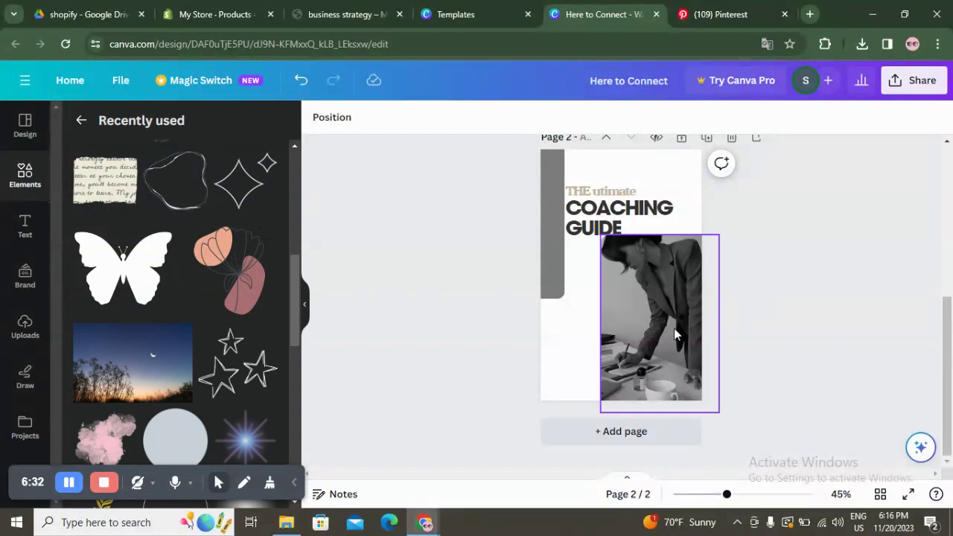
{"action": "scroll", "coordinate": [207, 321], "scroll_direction": "down", "scroll_amount": 4}
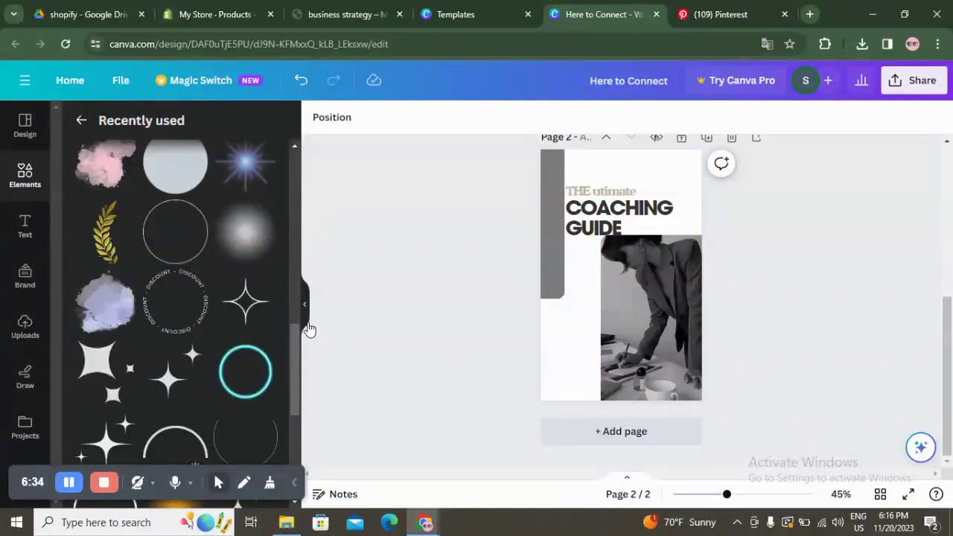
{"action": "mouse_move", "coordinate": [266, 313]}
{"action": "scroll", "coordinate": [266, 307], "scroll_direction": "down", "scroll_amount": 1}
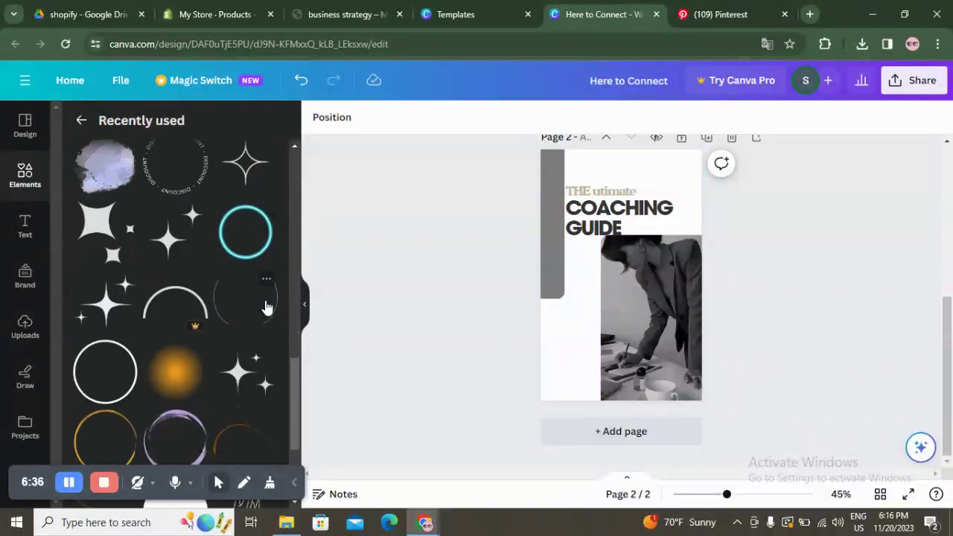
{"action": "scroll", "coordinate": [267, 305], "scroll_direction": "up", "scroll_amount": 1}
{"action": "scroll", "coordinate": [159, 304], "scroll_direction": "up", "scroll_amount": 2}
{"action": "scroll", "coordinate": [166, 305], "scroll_direction": "down", "scroll_amount": 7}
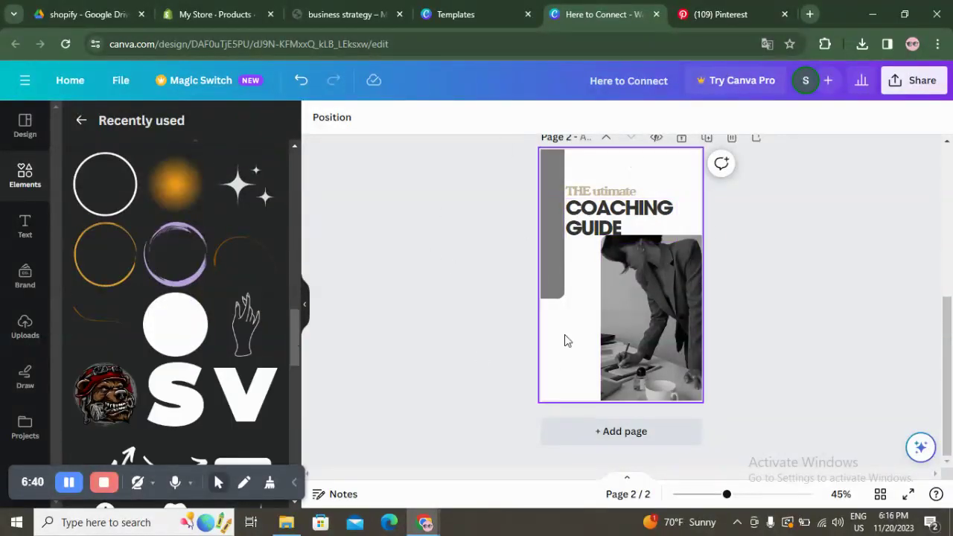
{"action": "scroll", "coordinate": [254, 272], "scroll_direction": "down", "scroll_amount": 3}
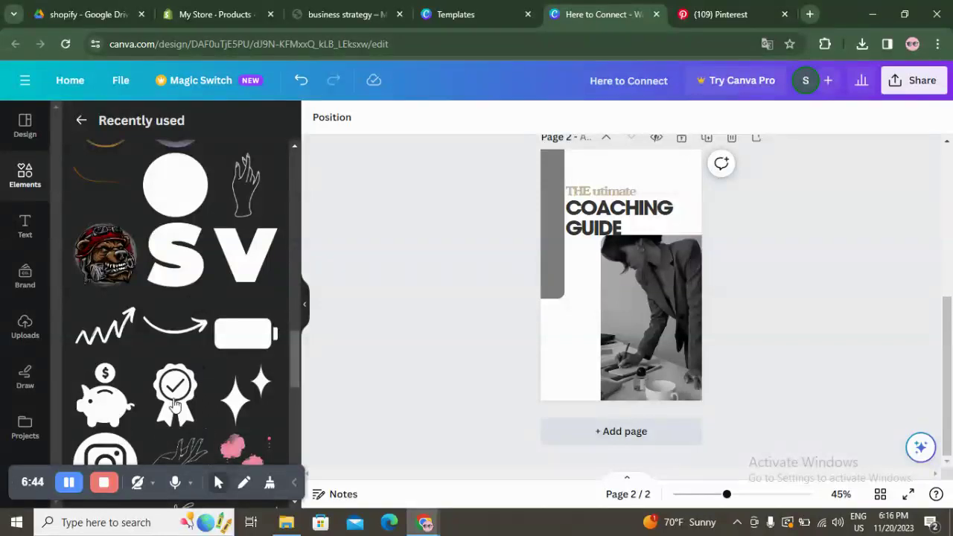
{"action": "scroll", "coordinate": [573, 373], "scroll_direction": "up", "scroll_amount": 3}
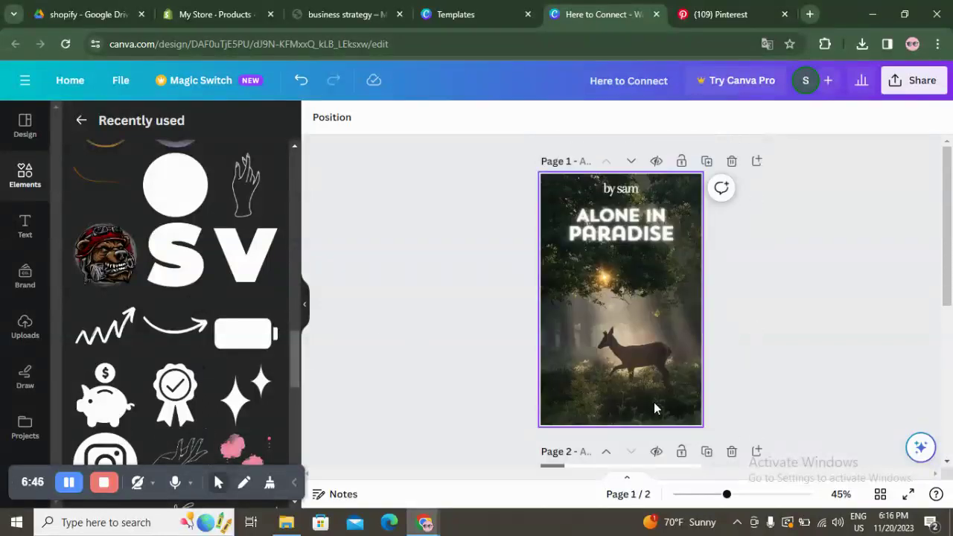
{"action": "scroll", "coordinate": [658, 411], "scroll_direction": "down", "scroll_amount": 5}
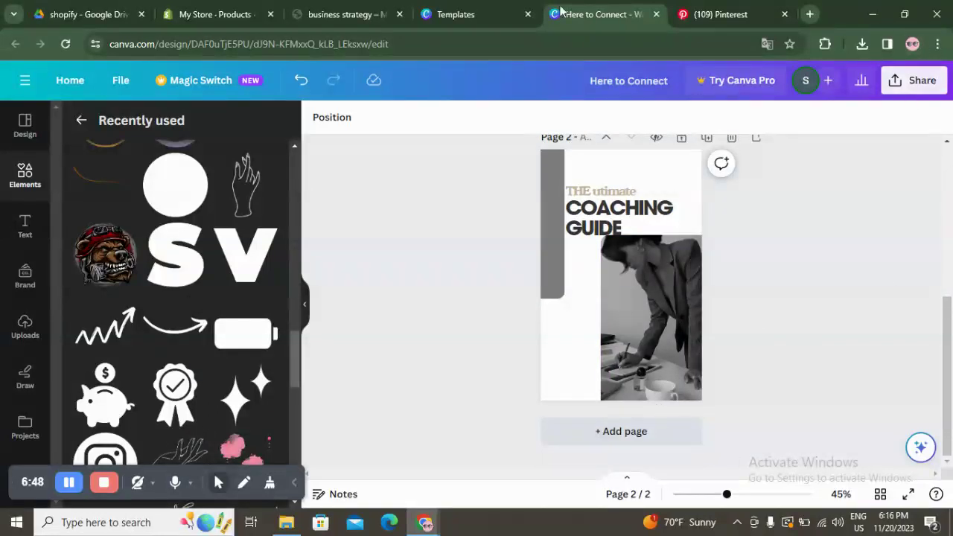
Switch to the Shopify store's product list and start adding a new product.
{"action": "left_click", "coordinate": [216, 15]}
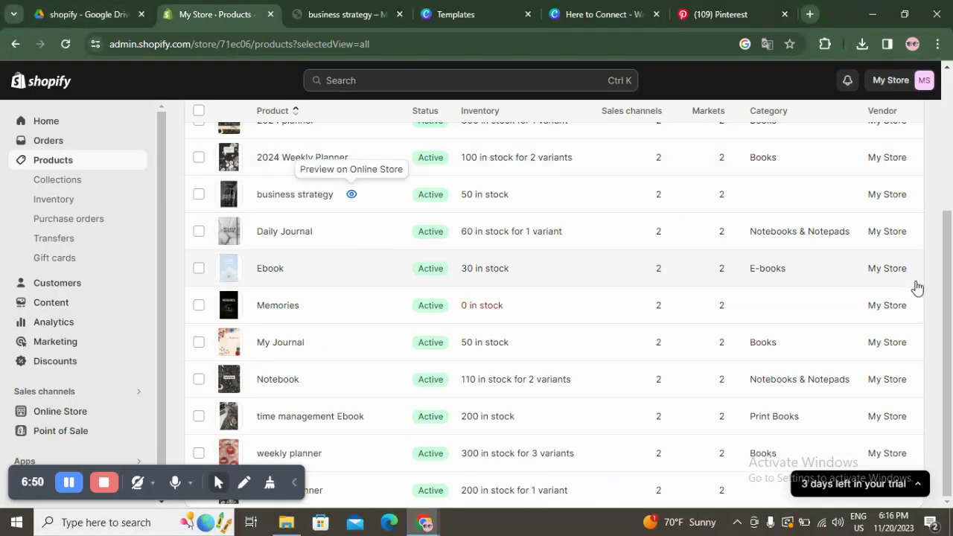
{"action": "scroll", "coordinate": [918, 288], "scroll_direction": "up", "scroll_amount": 10}
{"action": "left_click", "coordinate": [893, 126]}
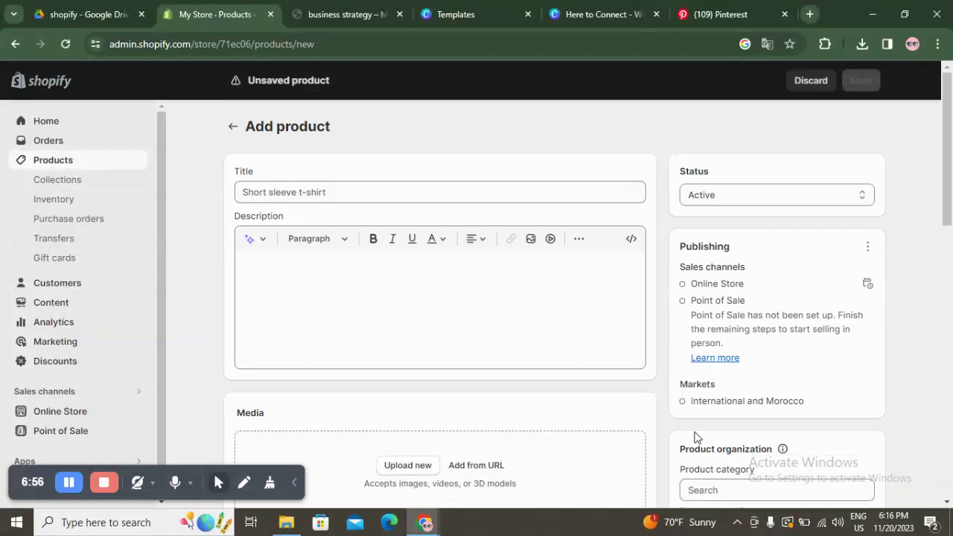
Look over the new product's title, description and media fields, opening the media file picker and closing it without choosing a file.
{"action": "scroll", "coordinate": [551, 325], "scroll_direction": "down", "scroll_amount": 5}
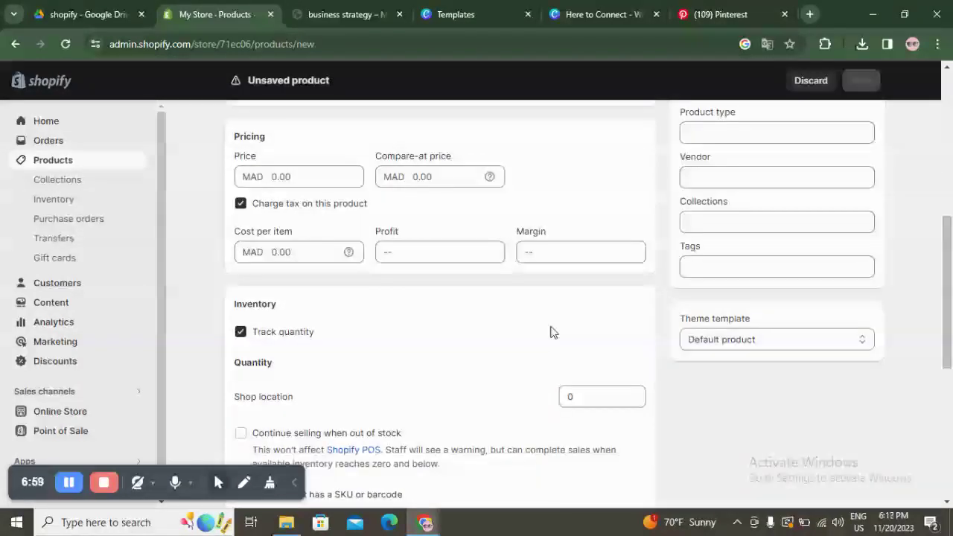
{"action": "scroll", "coordinate": [551, 314], "scroll_direction": "up", "scroll_amount": 5}
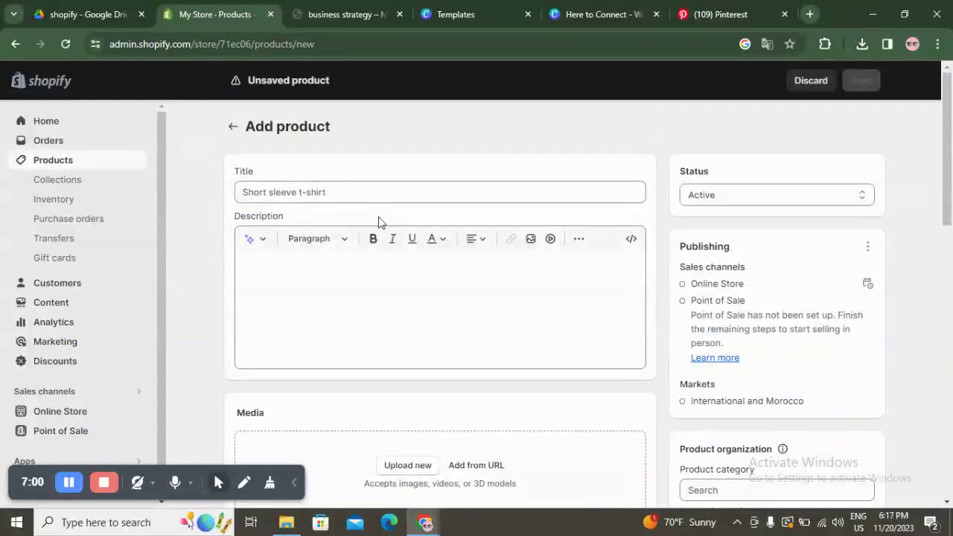
{"action": "scroll", "coordinate": [372, 335], "scroll_direction": "down", "scroll_amount": 2}
{"action": "left_click", "coordinate": [395, 328]}
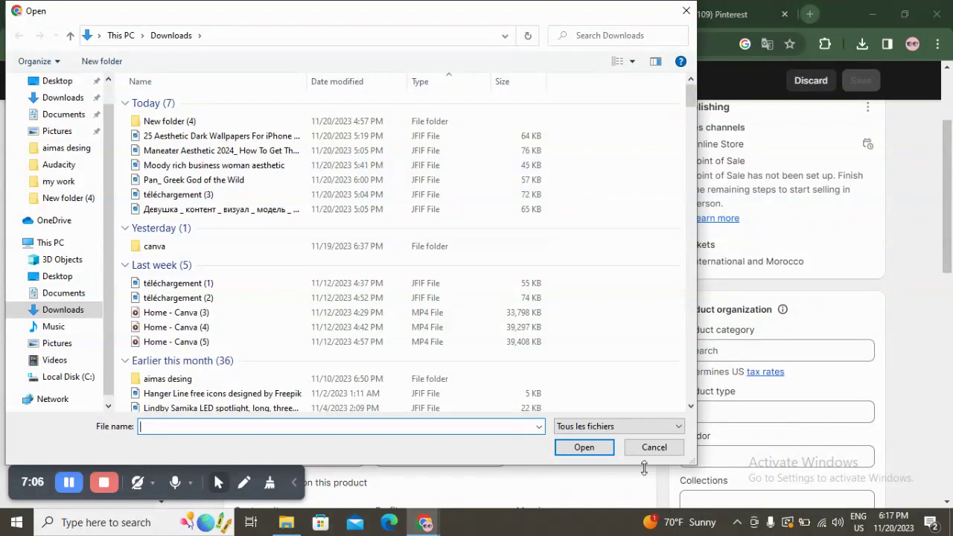
{"action": "left_click", "coordinate": [684, 13]}
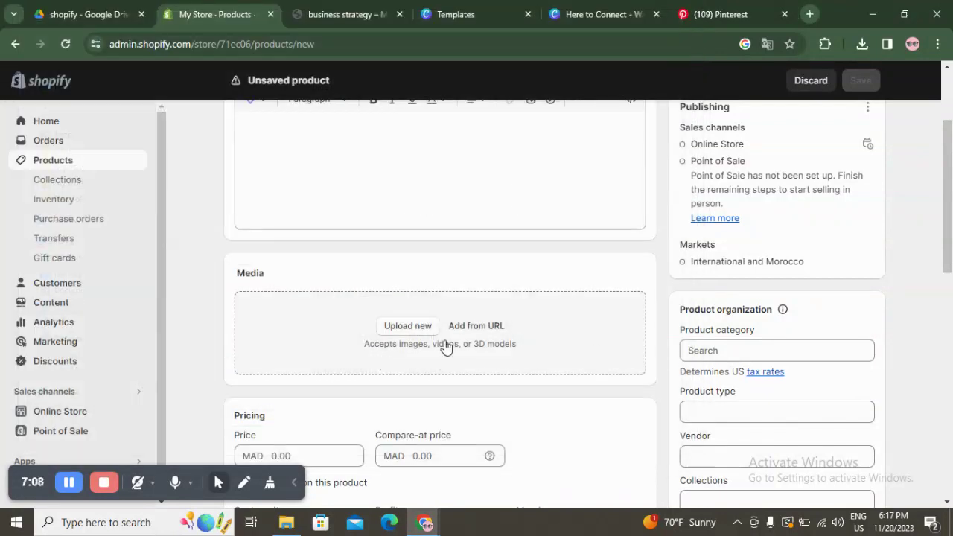
{"action": "scroll", "coordinate": [366, 266], "scroll_direction": "up", "scroll_amount": 2}
{"action": "left_click", "coordinate": [424, 292]}
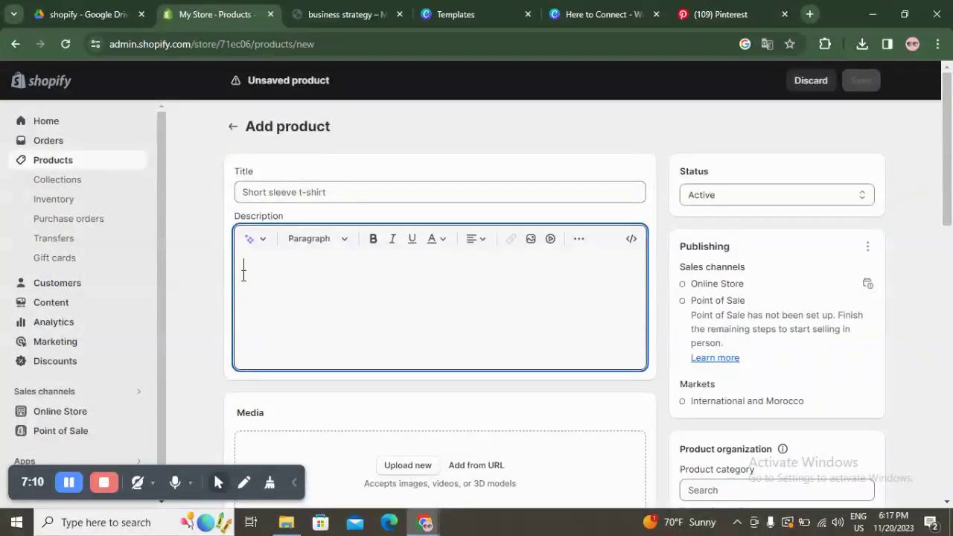
{"action": "left_click", "coordinate": [320, 192]}
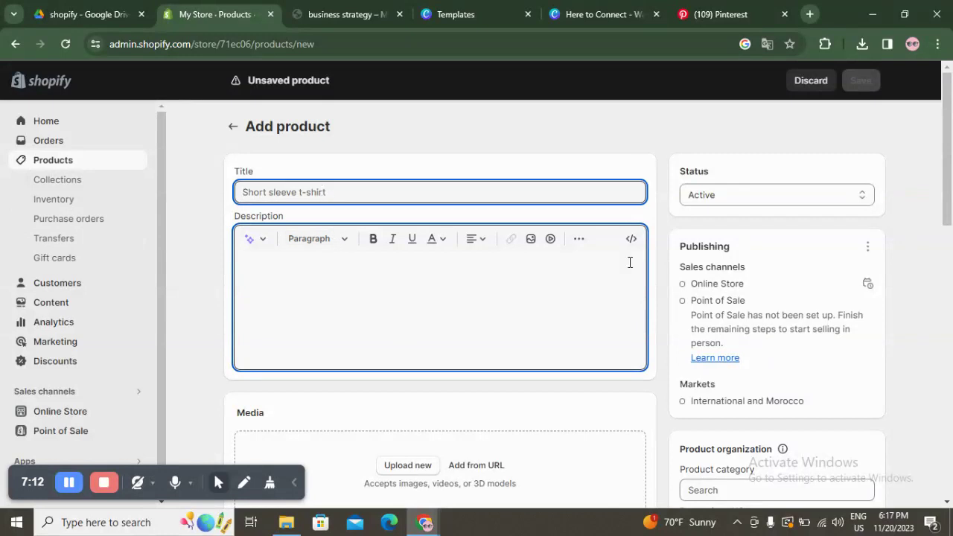
Review the new product's pricing, inventory, shipping, variants and organization settings, and return to the cover design in Canva.
{"action": "scroll", "coordinate": [632, 266], "scroll_direction": "down", "scroll_amount": 12}
{"action": "scroll", "coordinate": [512, 317], "scroll_direction": "up", "scroll_amount": 5}
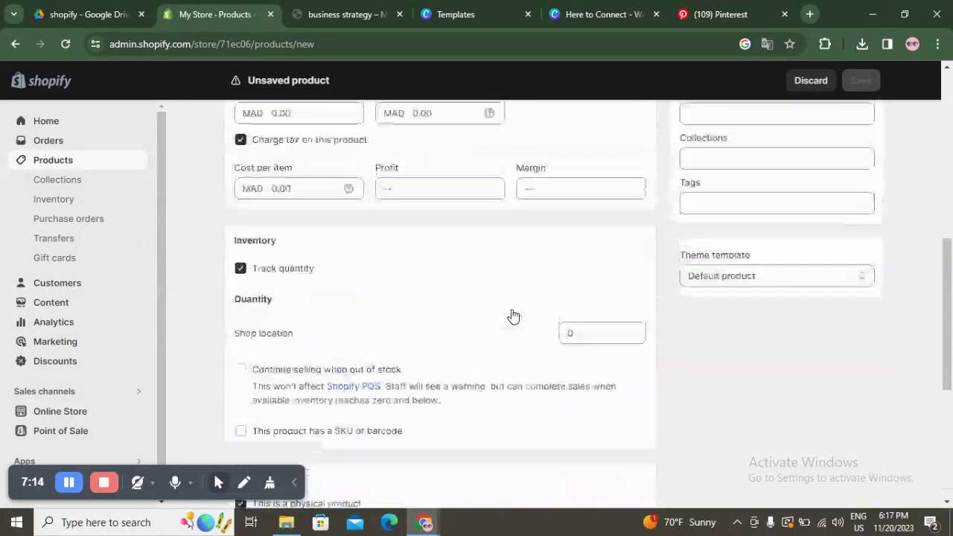
{"action": "scroll", "coordinate": [460, 366], "scroll_direction": "down", "scroll_amount": 1}
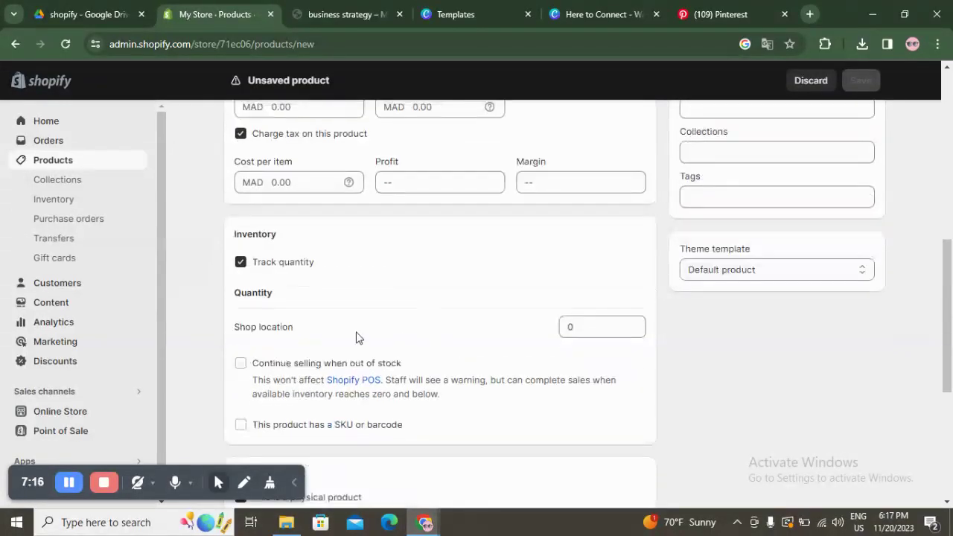
{"action": "double_click", "coordinate": [598, 328]}
{"action": "scroll", "coordinate": [607, 378], "scroll_direction": "down", "scroll_amount": 1}
{"action": "scroll", "coordinate": [607, 378], "scroll_direction": "down", "scroll_amount": 3}
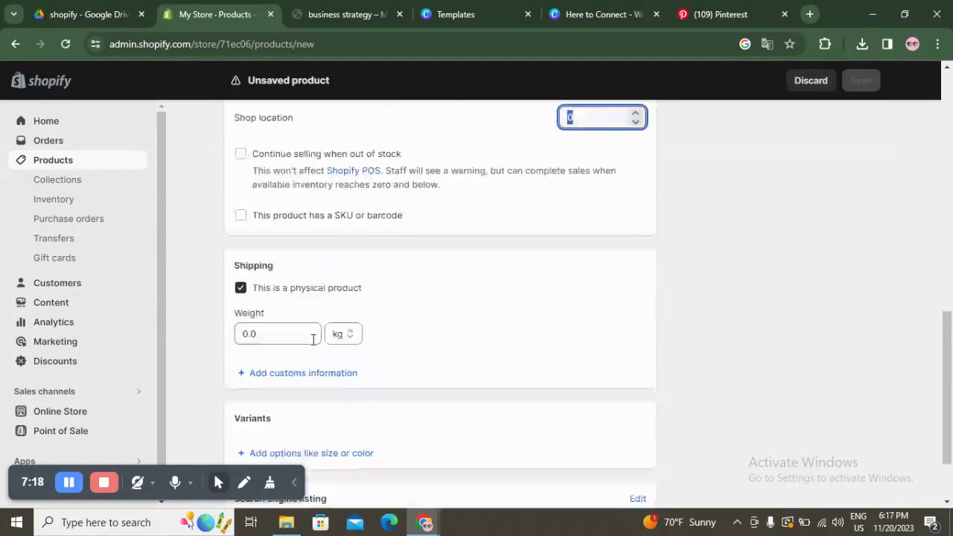
{"action": "scroll", "coordinate": [256, 334], "scroll_direction": "down", "scroll_amount": 1}
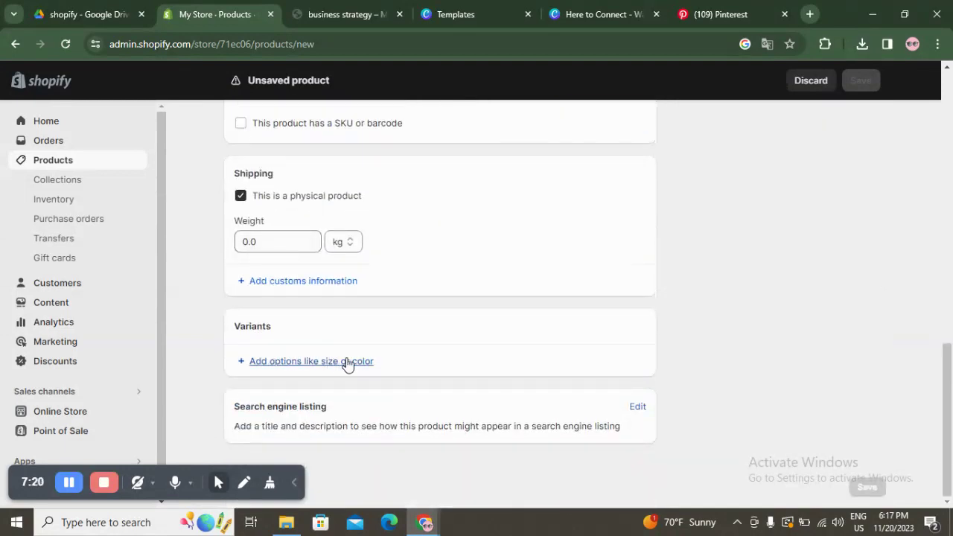
{"action": "scroll", "coordinate": [675, 406], "scroll_direction": "up", "scroll_amount": 1}
{"action": "scroll", "coordinate": [674, 406], "scroll_direction": "up", "scroll_amount": 10}
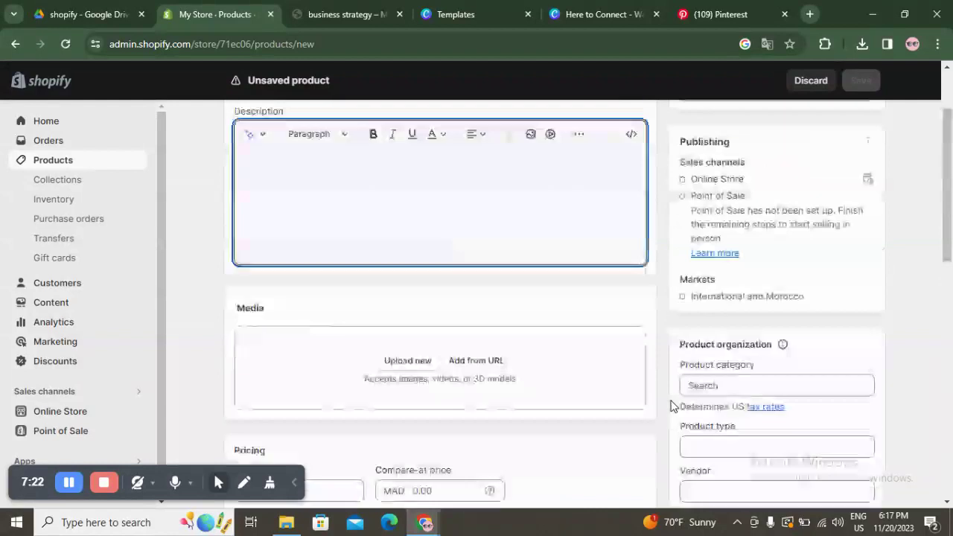
{"action": "scroll", "coordinate": [709, 400], "scroll_direction": "down", "scroll_amount": 4}
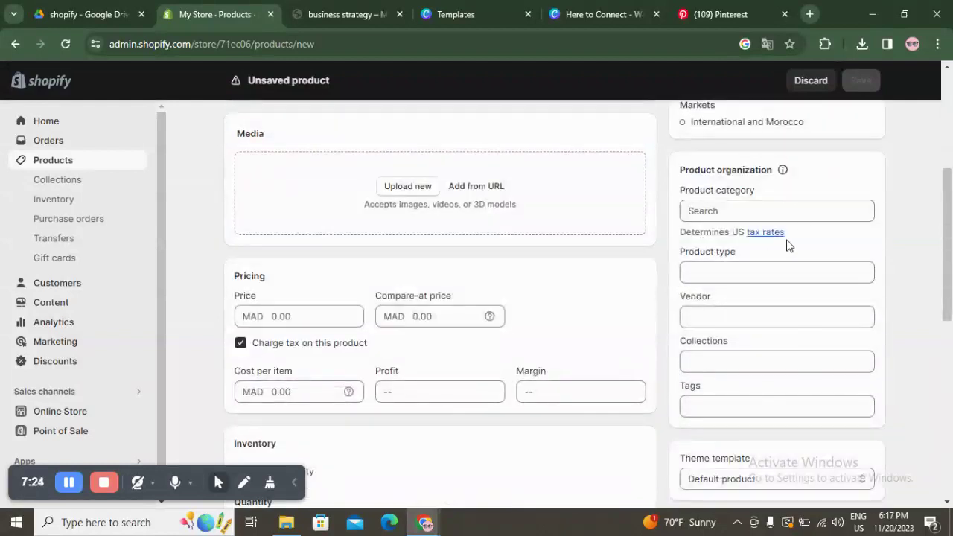
{"action": "scroll", "coordinate": [734, 395], "scroll_direction": "up", "scroll_amount": 4}
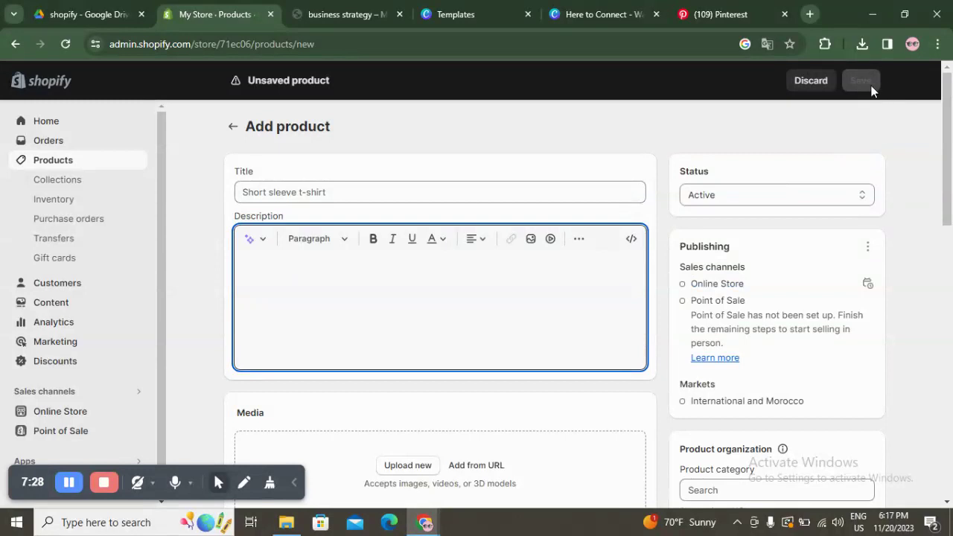
{"action": "scroll", "coordinate": [494, 473], "scroll_direction": "down", "scroll_amount": 10}
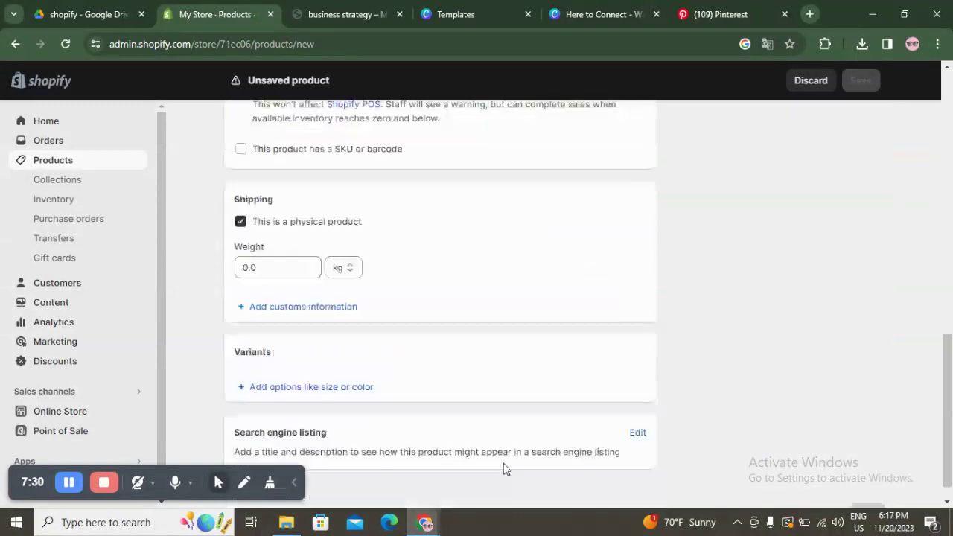
{"action": "scroll", "coordinate": [521, 440], "scroll_direction": "up", "scroll_amount": 10}
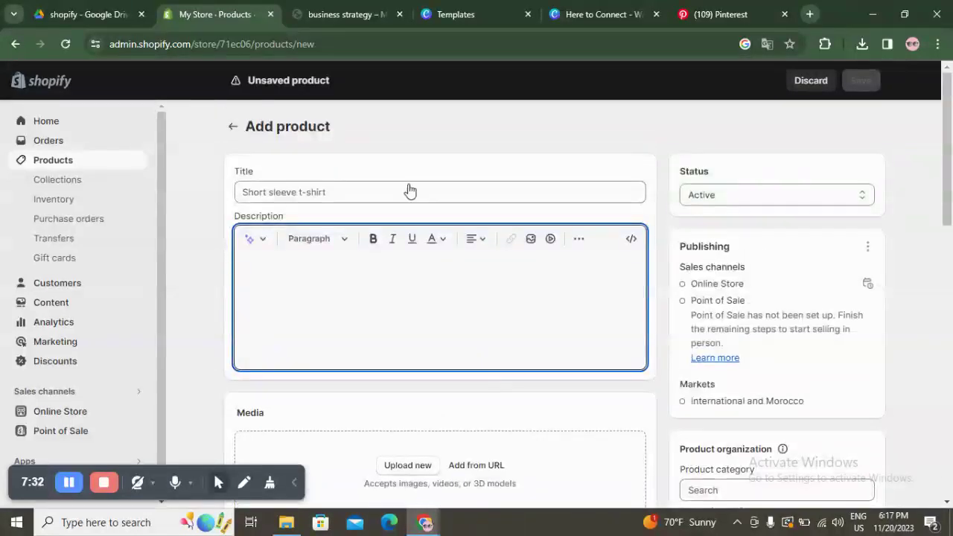
{"action": "left_click", "coordinate": [633, 14]}
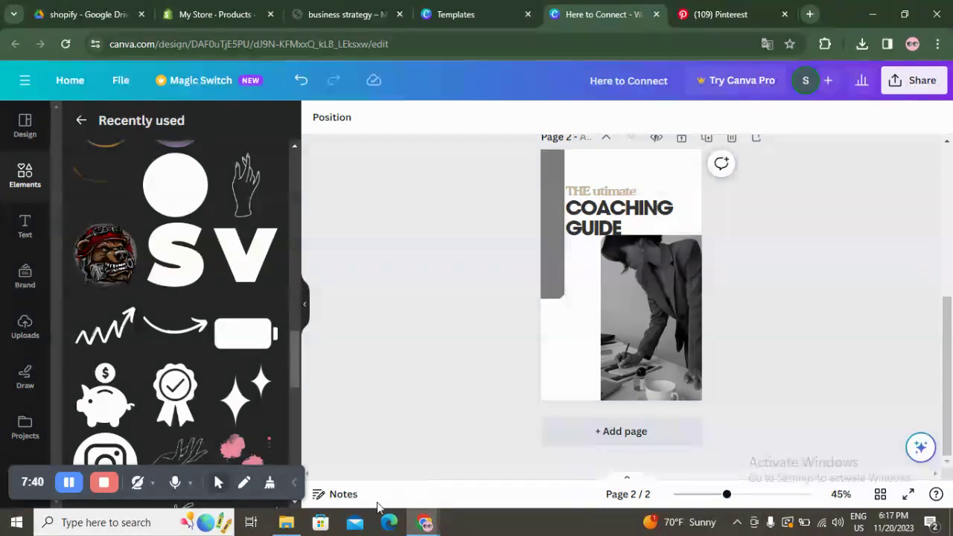
{"action": "left_click", "coordinate": [294, 483]}
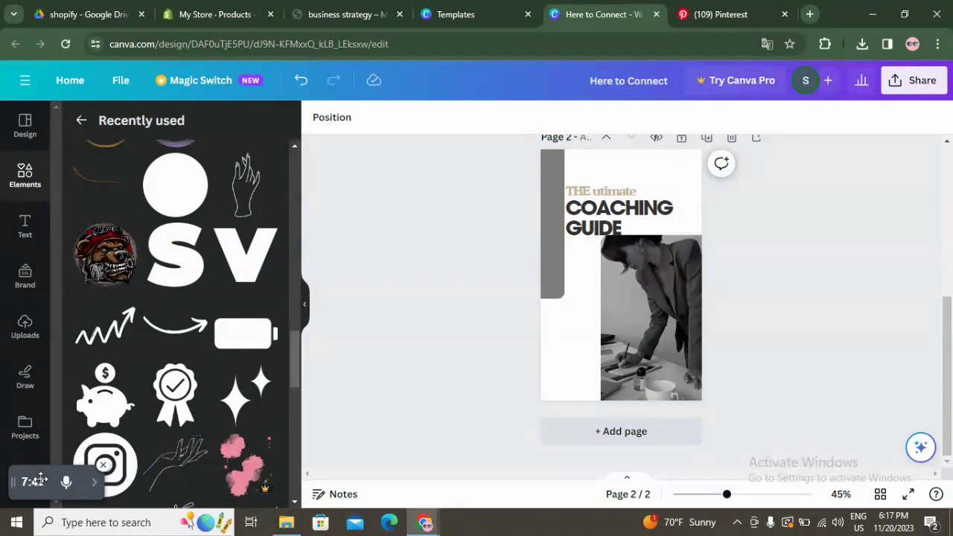
{"action": "left_click", "coordinate": [94, 483]}
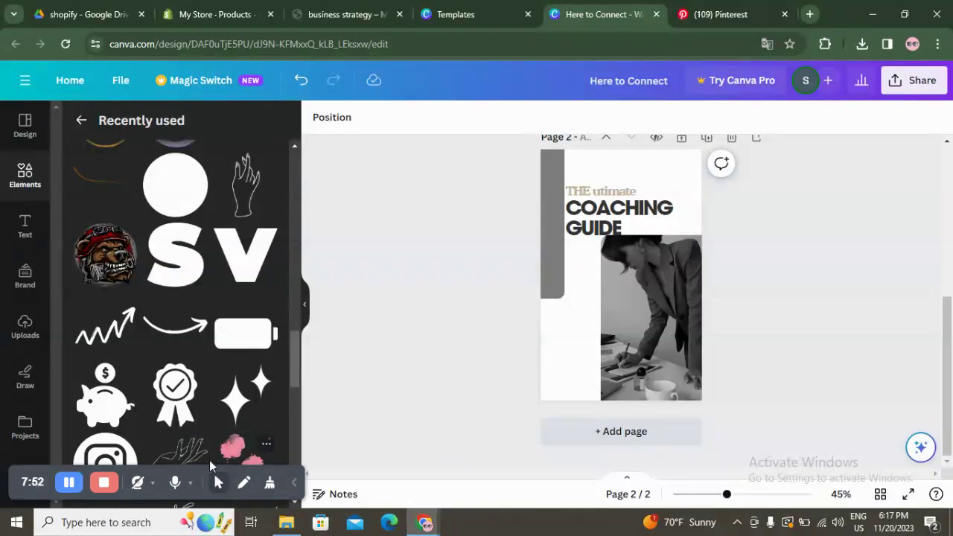
{"action": "left_click", "coordinate": [183, 485]}
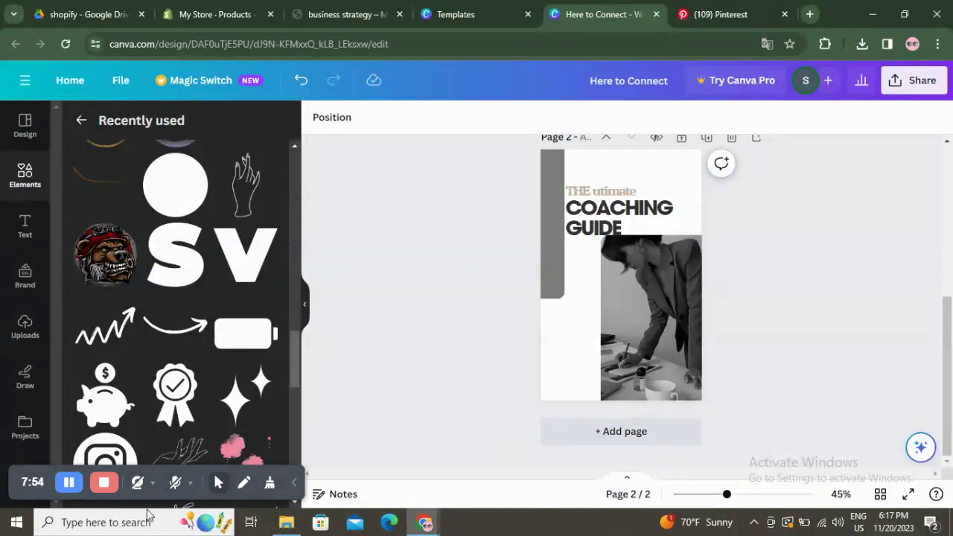